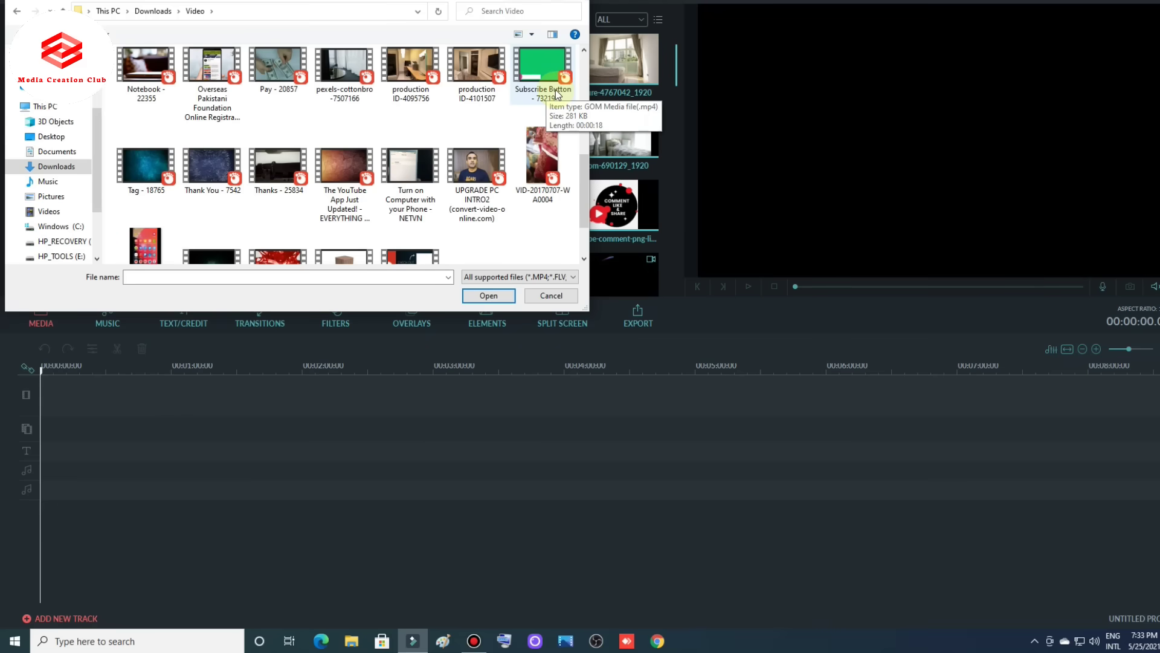
# Step: Switch to Chrome, open Pixabay and search the site for "SUBSCRIBE BUTTON"
pyautogui.click(657, 640)
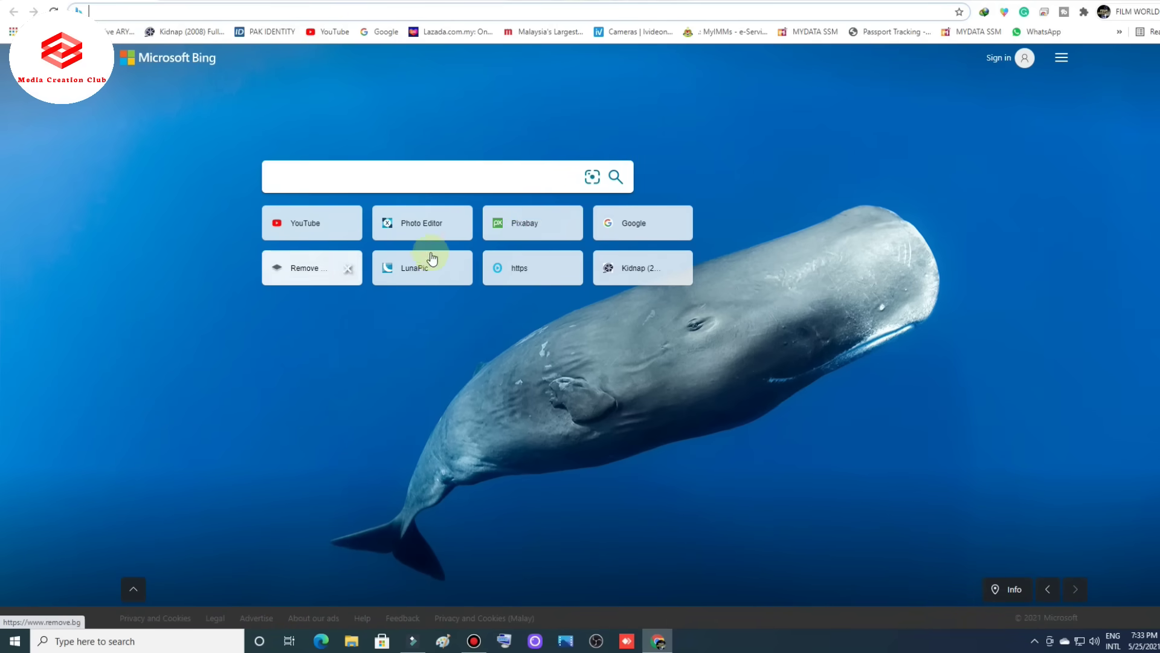
pyautogui.click(531, 224)
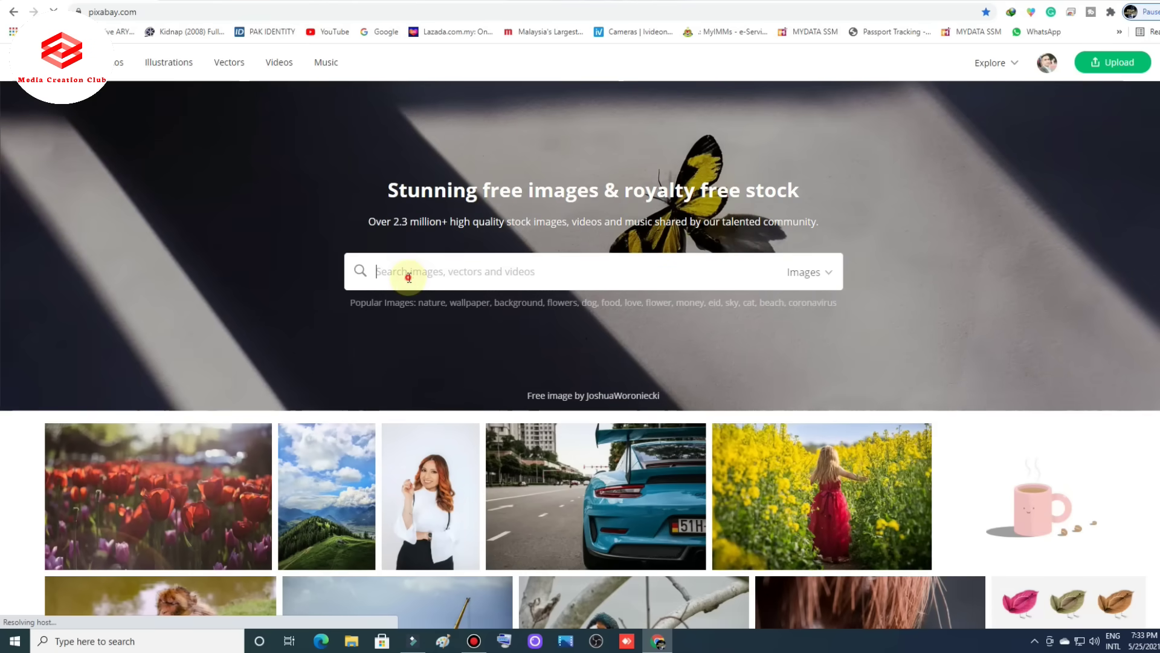
pyautogui.click(409, 278)
pyautogui.write('s')
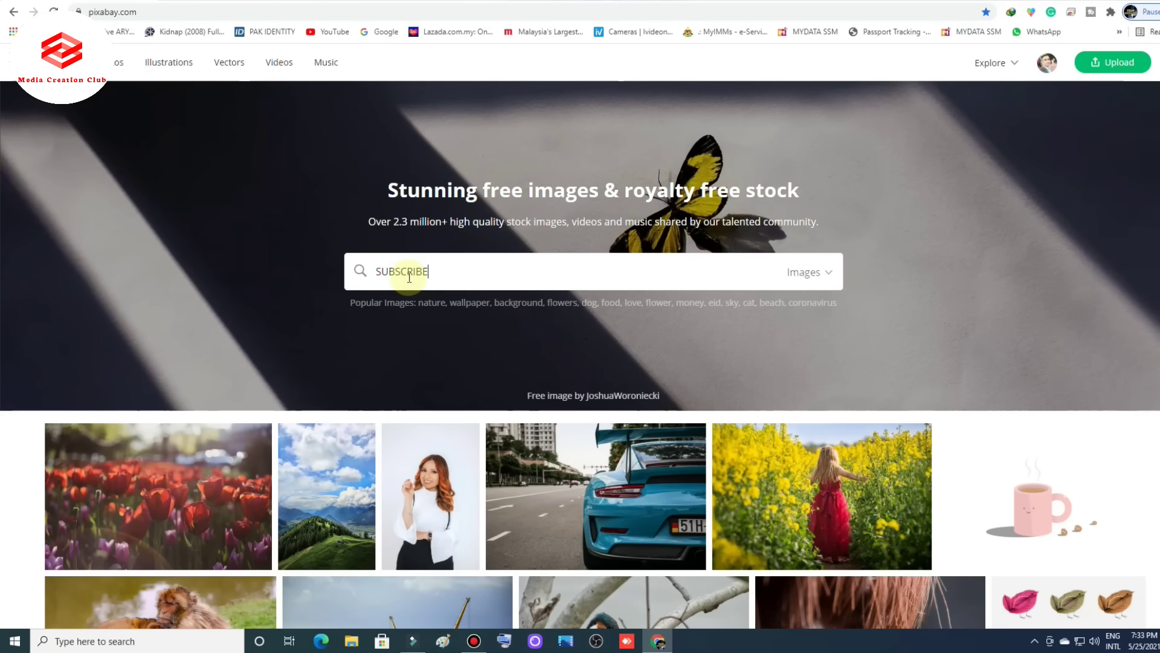
pyautogui.write('UBSCRIBE BUTTON')
pyautogui.press('Return')
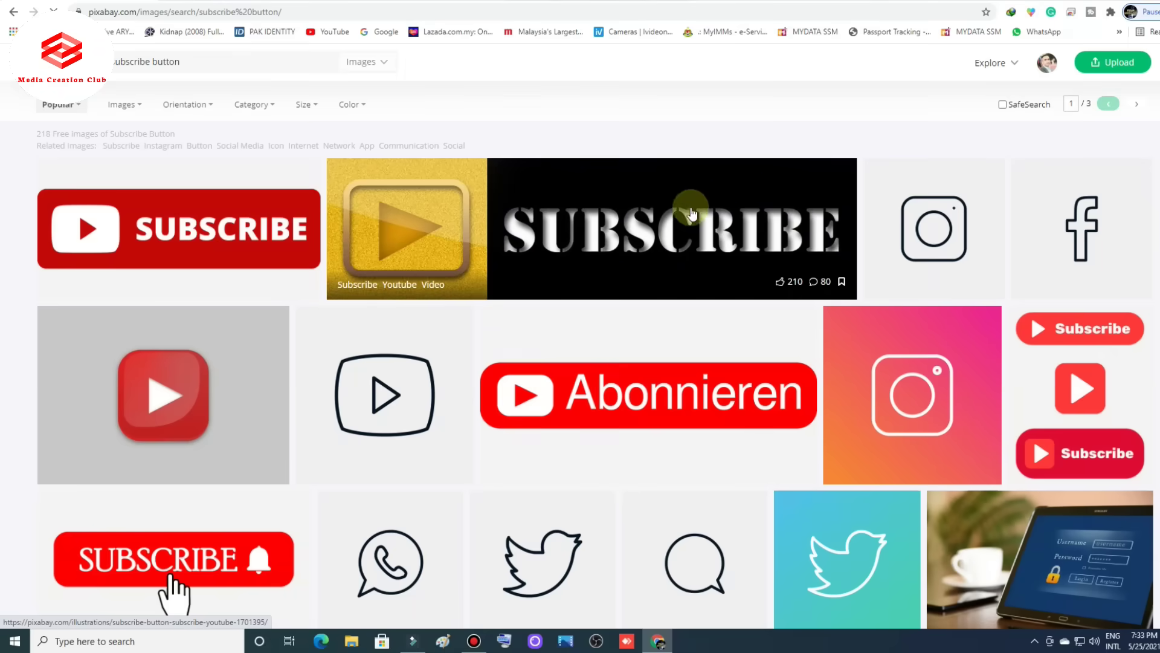
# Step: Limit the results to videos and open the 18-second green-screen subscribe clip with the social media icon and white bar
pyautogui.click(376, 68)
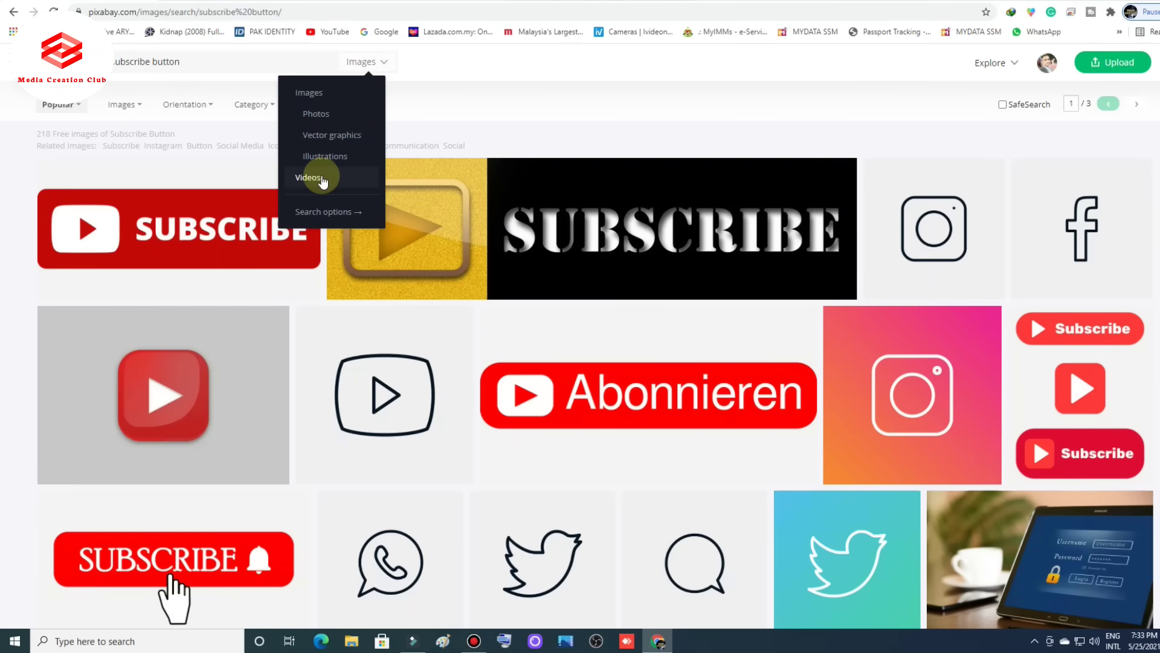
pyautogui.click(321, 172)
pyautogui.scroll(-15, 355, 302)
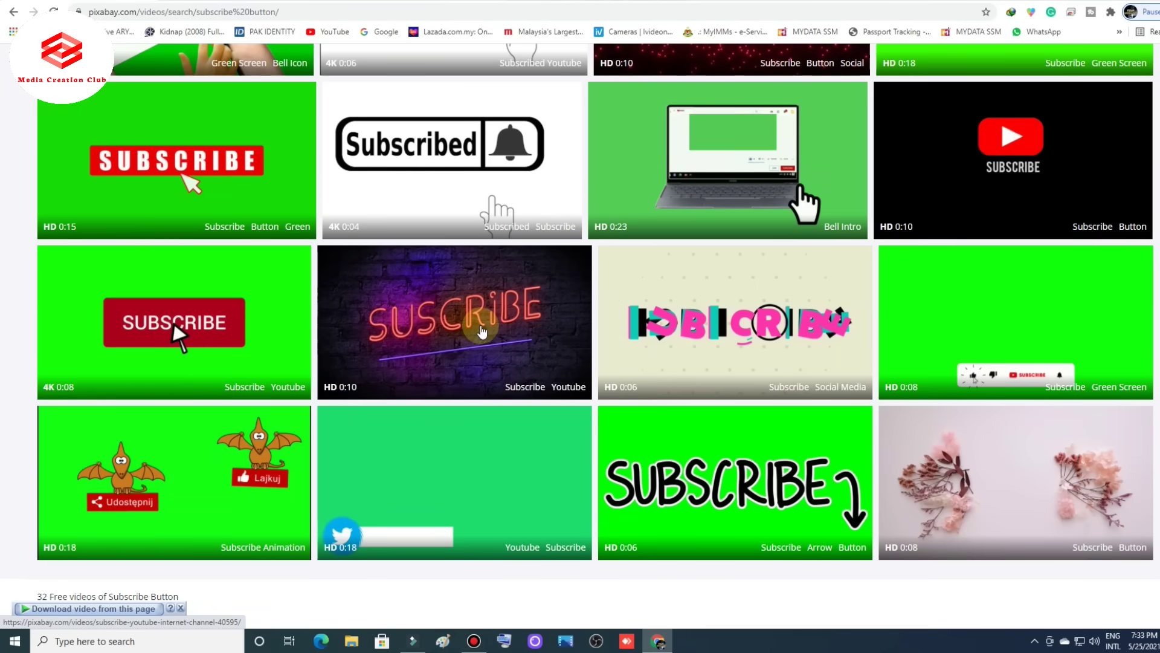
pyautogui.scroll(8, 457, 297)
pyautogui.scroll(6, 482, 328)
pyautogui.scroll(-15, 480, 324)
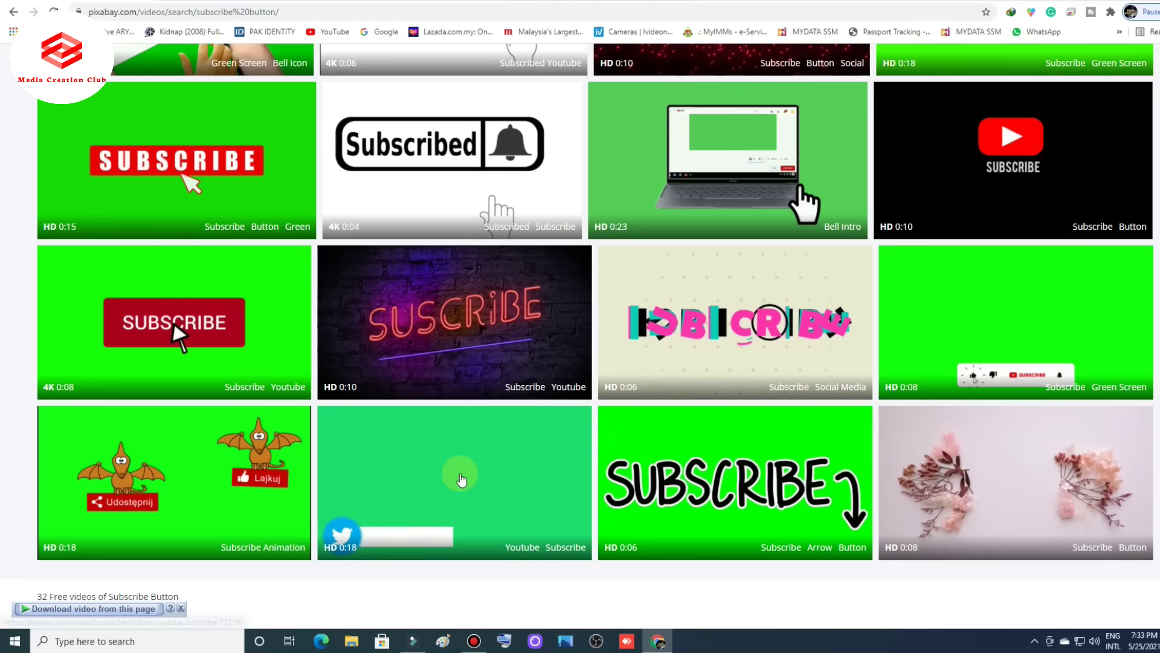
pyautogui.moveTo(417, 509)
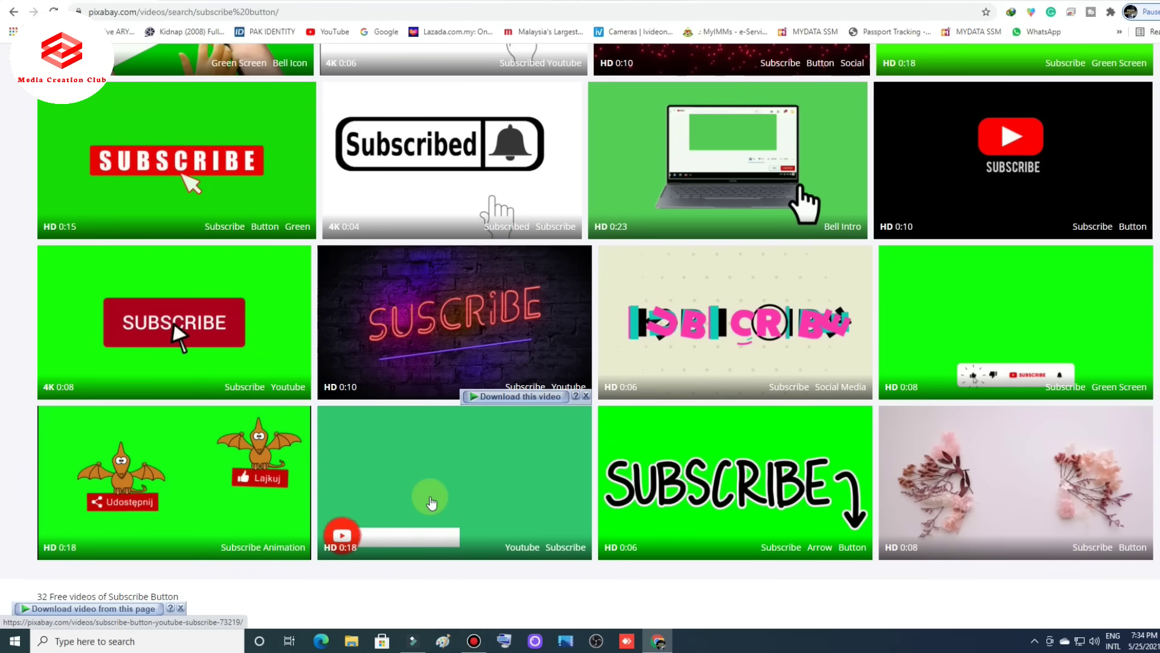
pyautogui.click(433, 479)
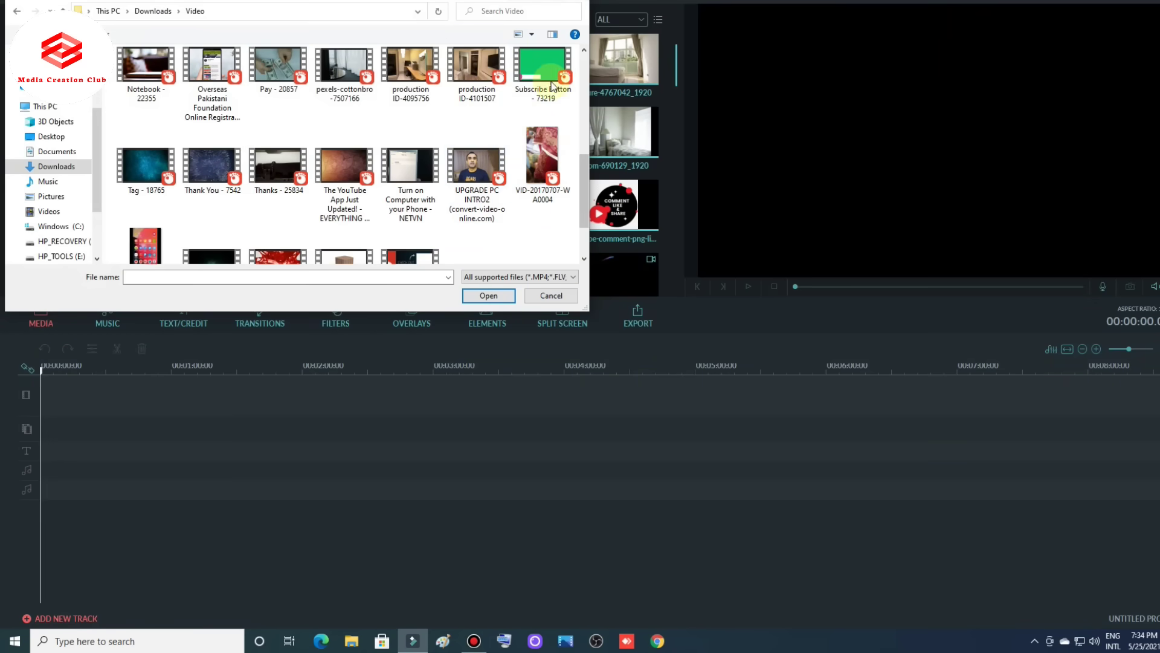
# Step: In Filmora, import the Subscribe Button - 73219 video and place it at the start of the video track
pyautogui.click(551, 86)
pyautogui.click(492, 296)
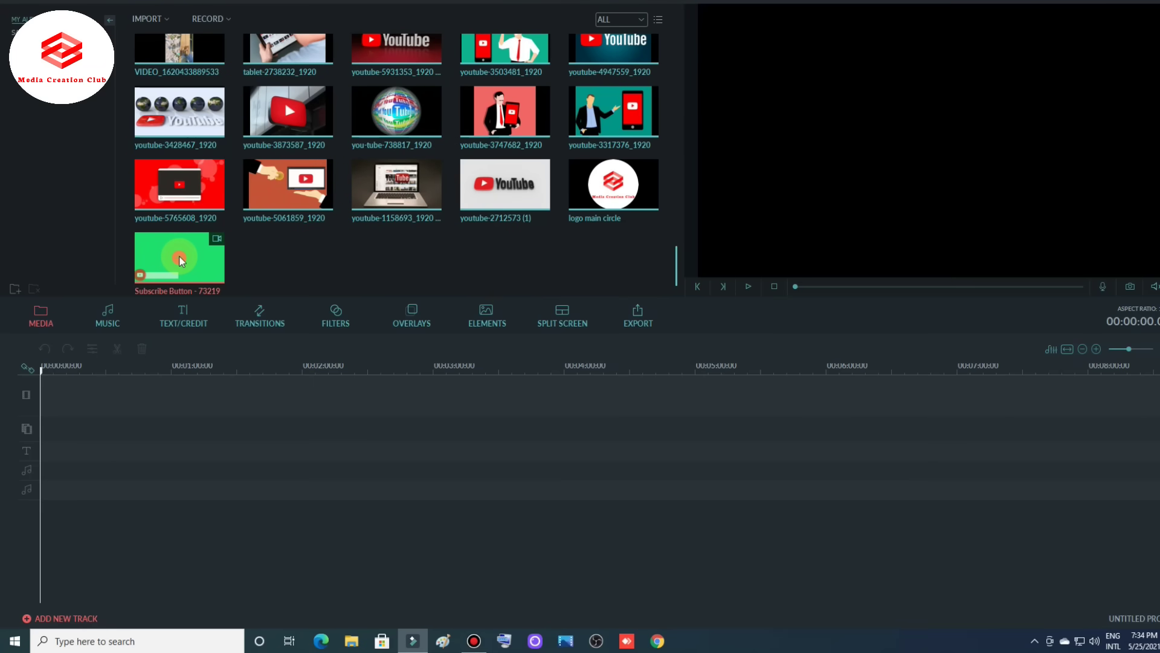
pyautogui.click(180, 262)
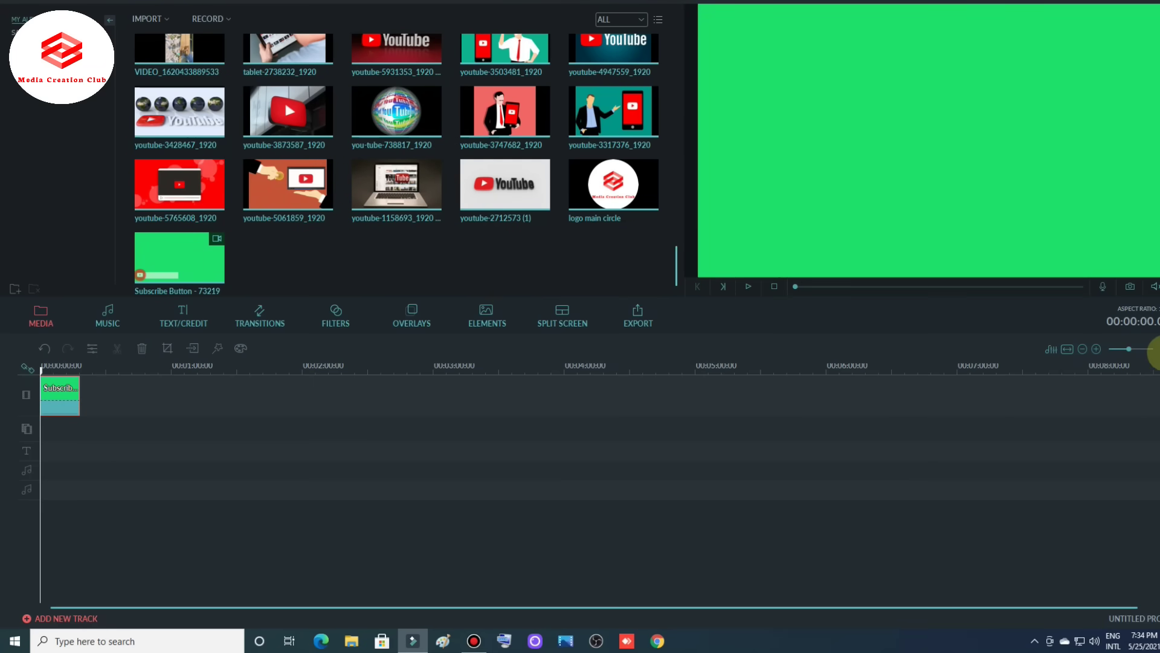
pyautogui.moveTo(1128, 349)
pyautogui.mouseDown()
pyautogui.moveTo(1152, 351)
pyautogui.moveTo(1140, 349)
pyautogui.mouseUp()
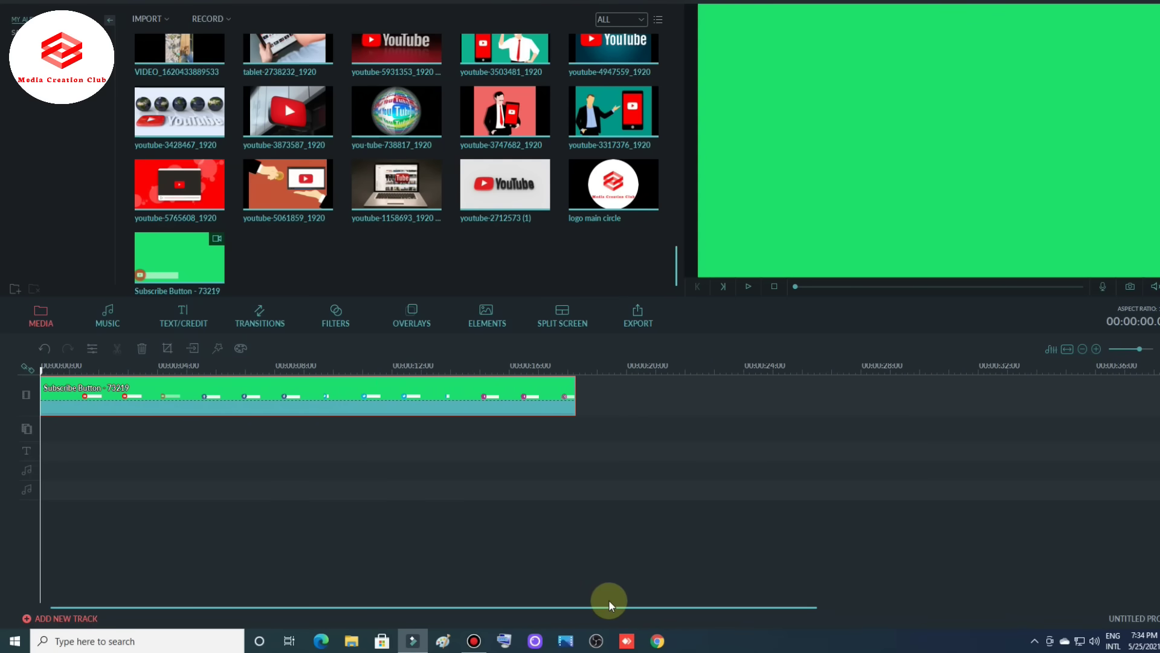
pyautogui.click(1141, 349)
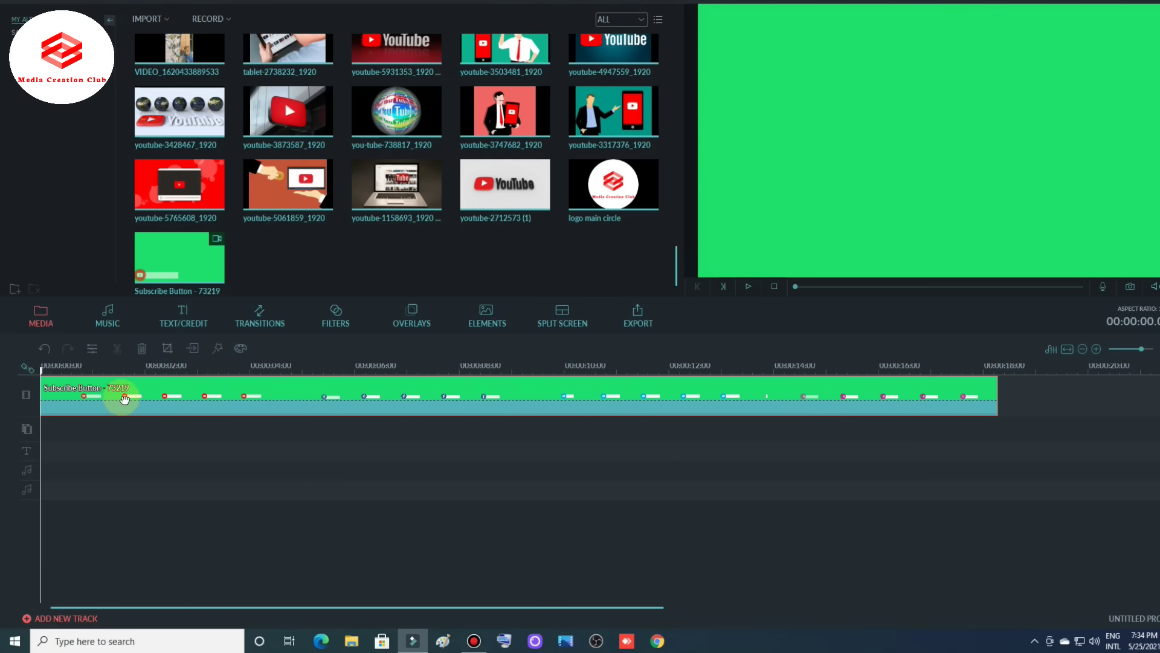
# Step: Add the "Zoom out and Fade out" title to the text track at the start of the timeline
pyautogui.click(182, 316)
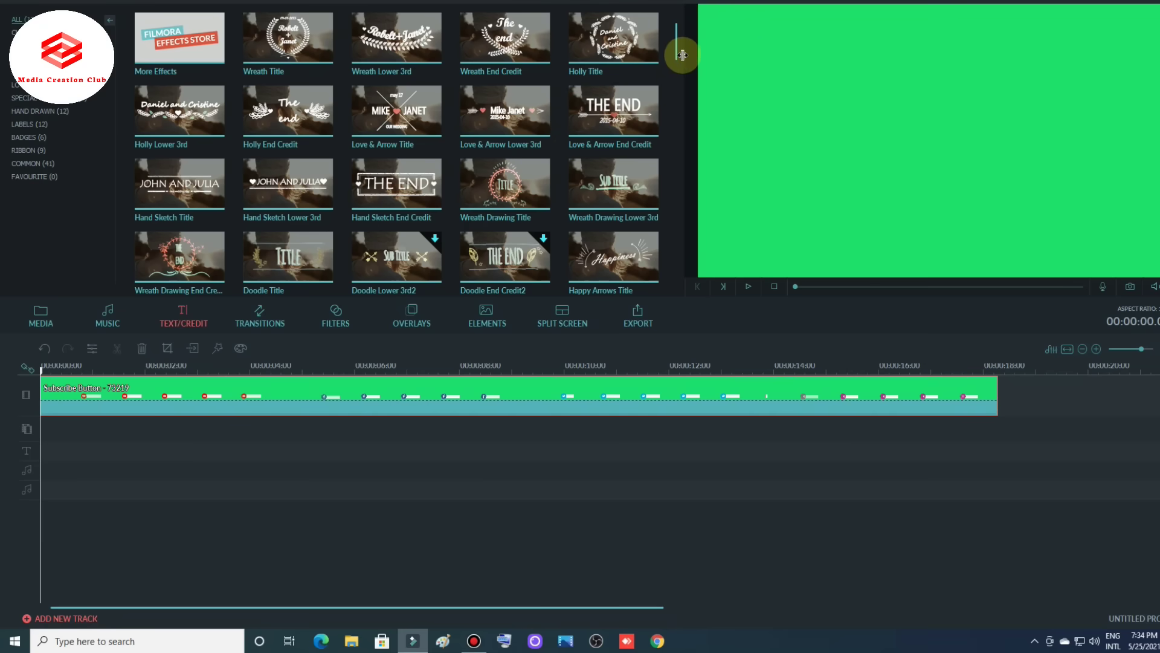
pyautogui.moveTo(677, 55); pyautogui.dragTo(693, 227)
pyautogui.click(290, 186)
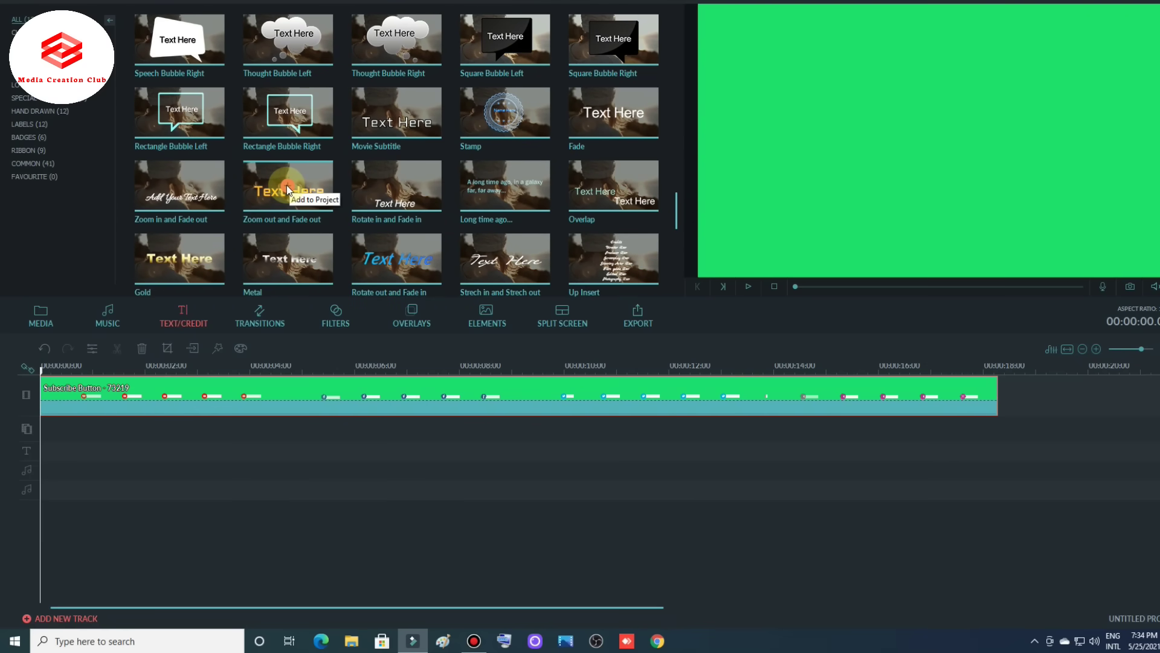
pyautogui.click(287, 186)
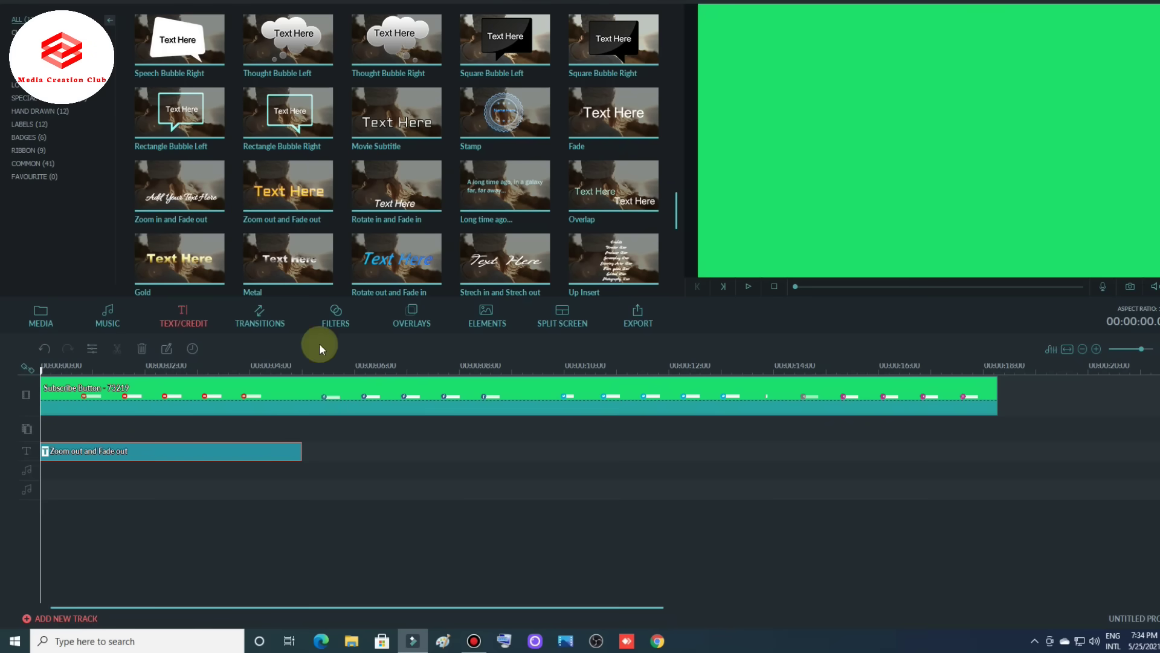
# Step: Open the title for editing over the visible YouTube banner, then shrink it and position it on the white bar
pyautogui.click(749, 286)
pyautogui.click(749, 287)
pyautogui.rightClick(227, 457)
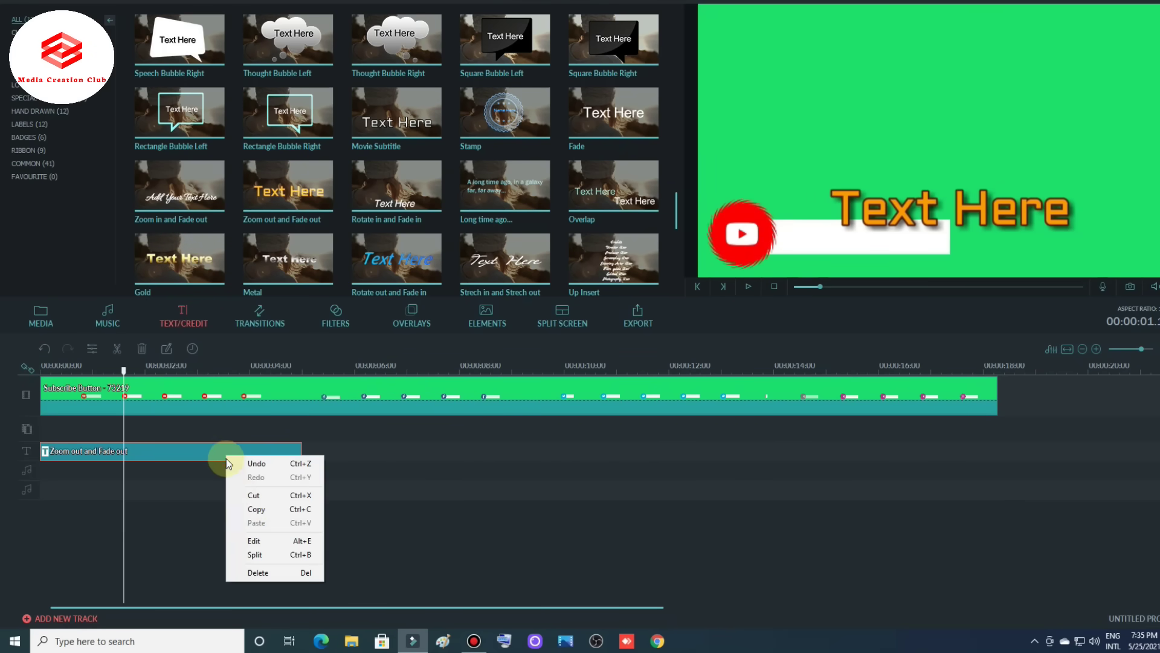
pyautogui.click(256, 541)
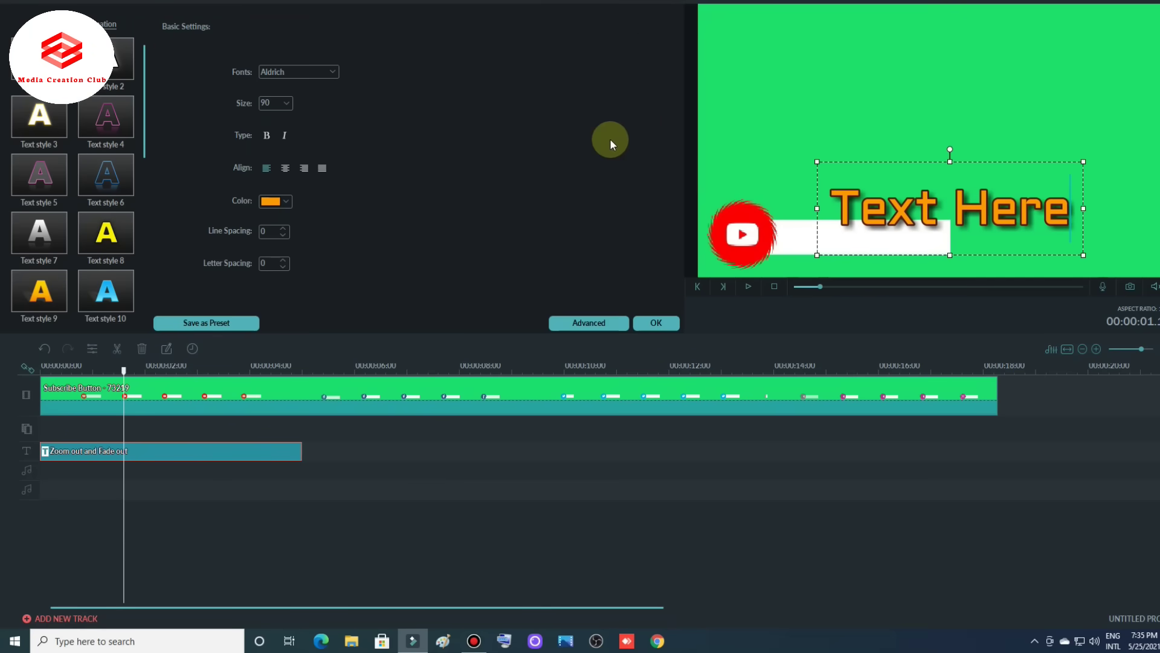
pyautogui.moveTo(1083, 161); pyautogui.dragTo(943, 202)
pyautogui.moveTo(849, 192); pyautogui.dragTo(811, 204)
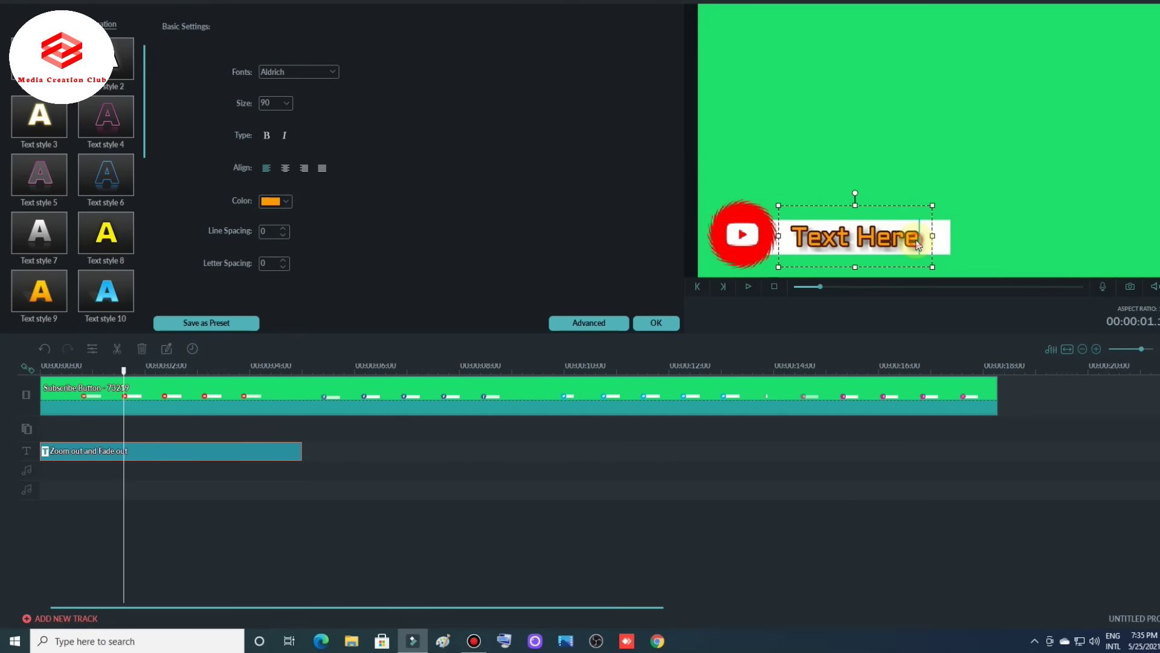
# Step: Replace the title's placeholder text with "Media"
pyautogui.press('BackSpace')
pyautogui.press('BackSpace')
pyautogui.press('BackSpace')
pyautogui.press('BackSpace')
pyautogui.press('BackSpace')
pyautogui.press('BackSpace')
pyautogui.press('BackSpace')
pyautogui.press('BackSpace')
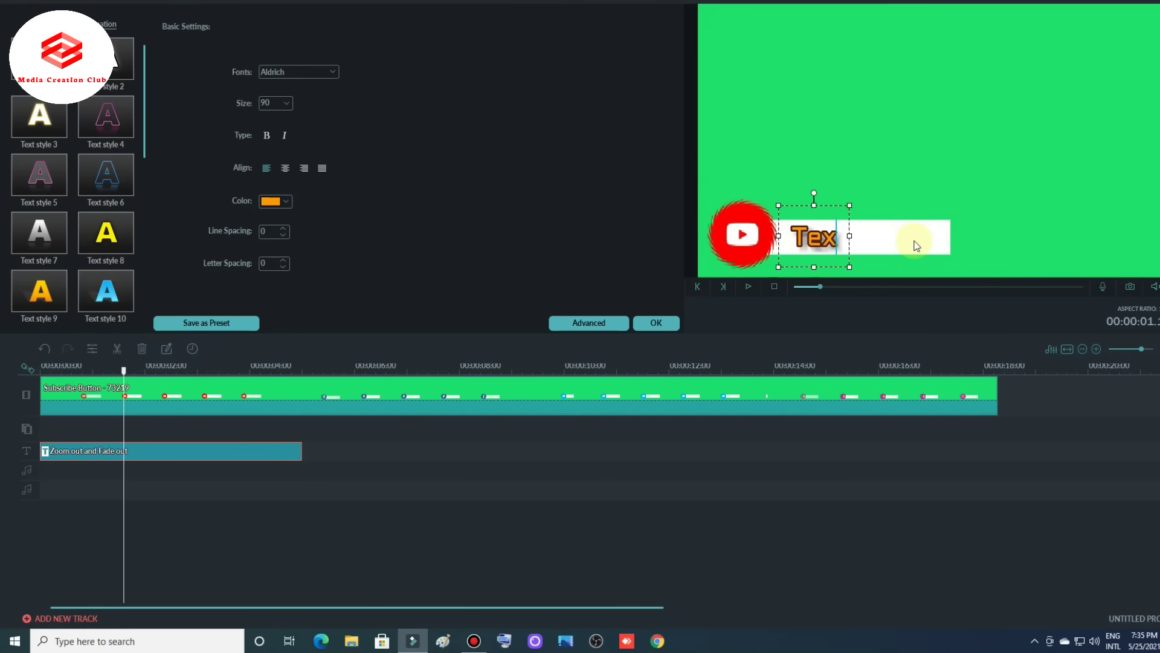
pyautogui.press('BackSpace')
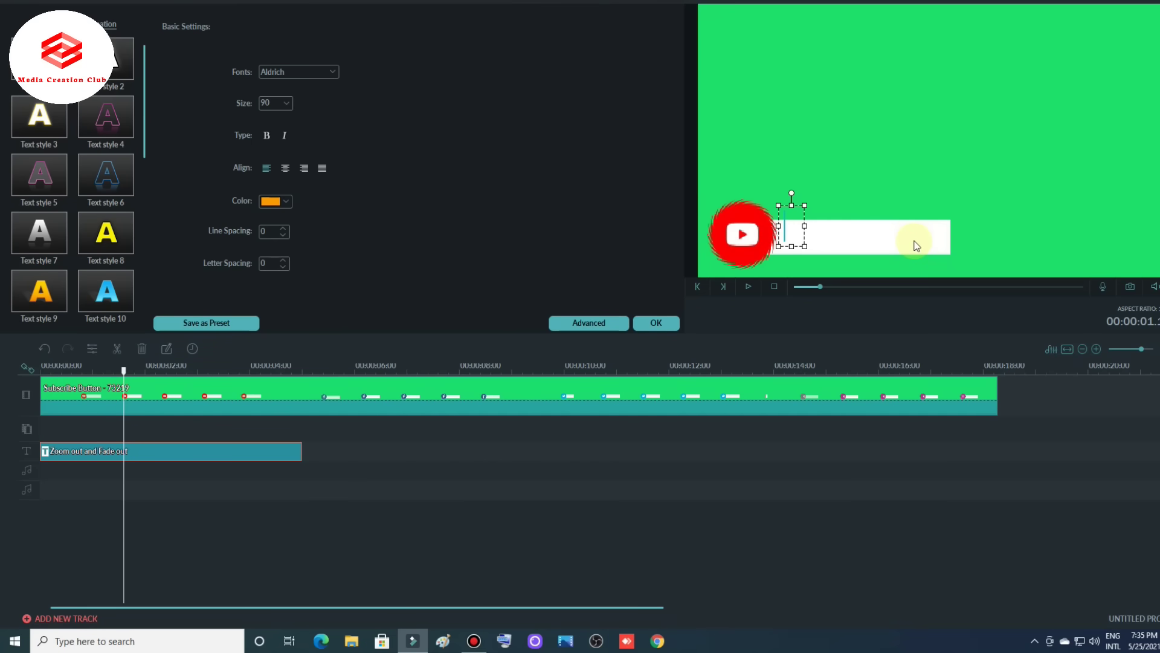
pyautogui.write('M')
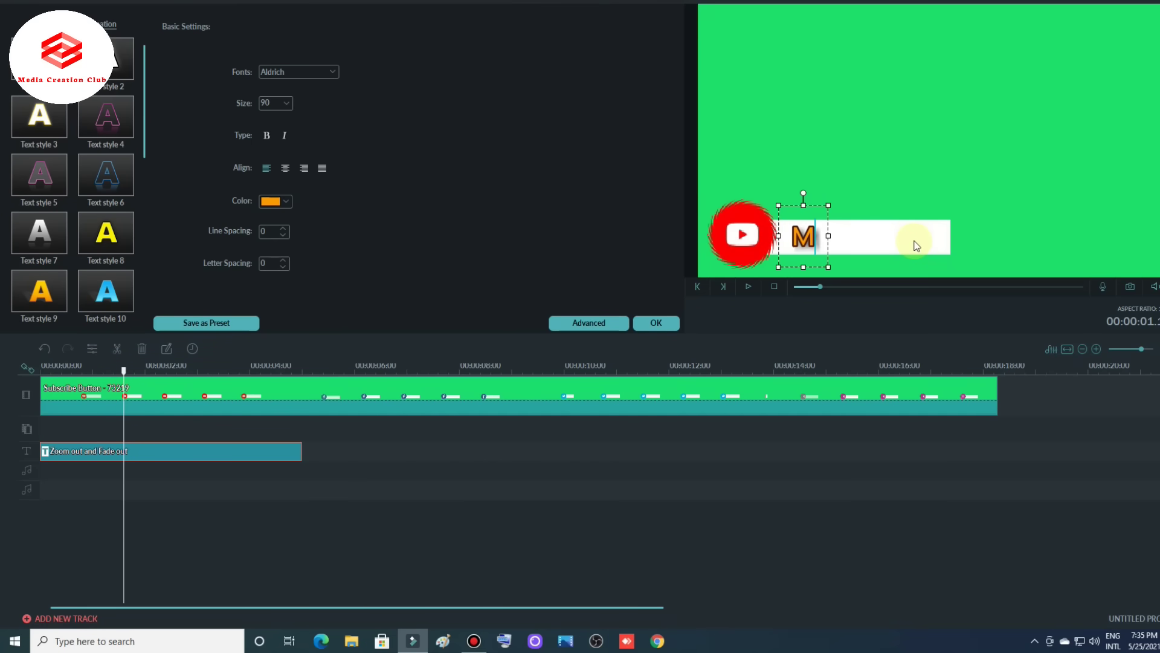
pyautogui.write('edia')
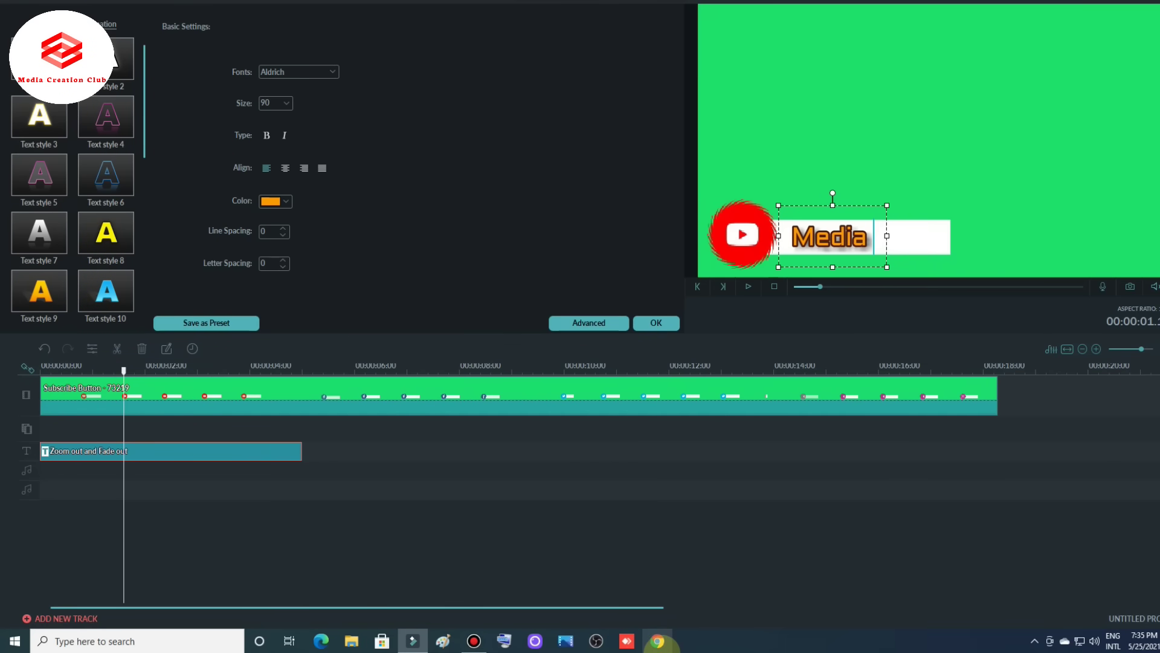
# Step: Switch to Chrome and open the channel customization page in YouTube Studio
pyautogui.click(659, 641)
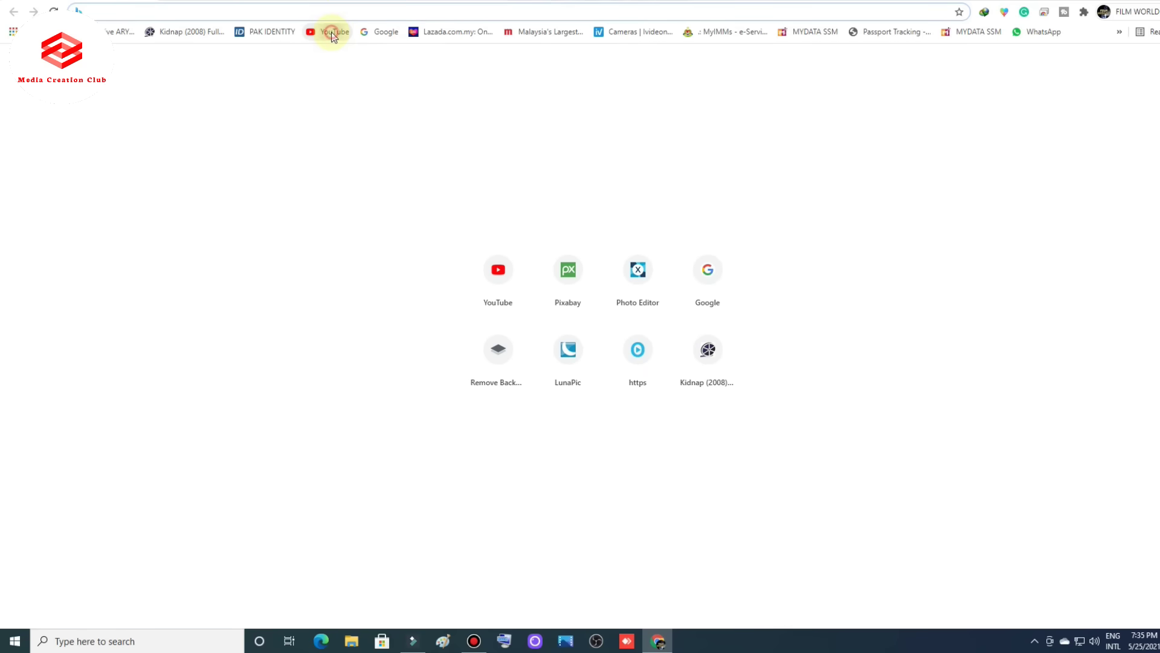
pyautogui.click(332, 33)
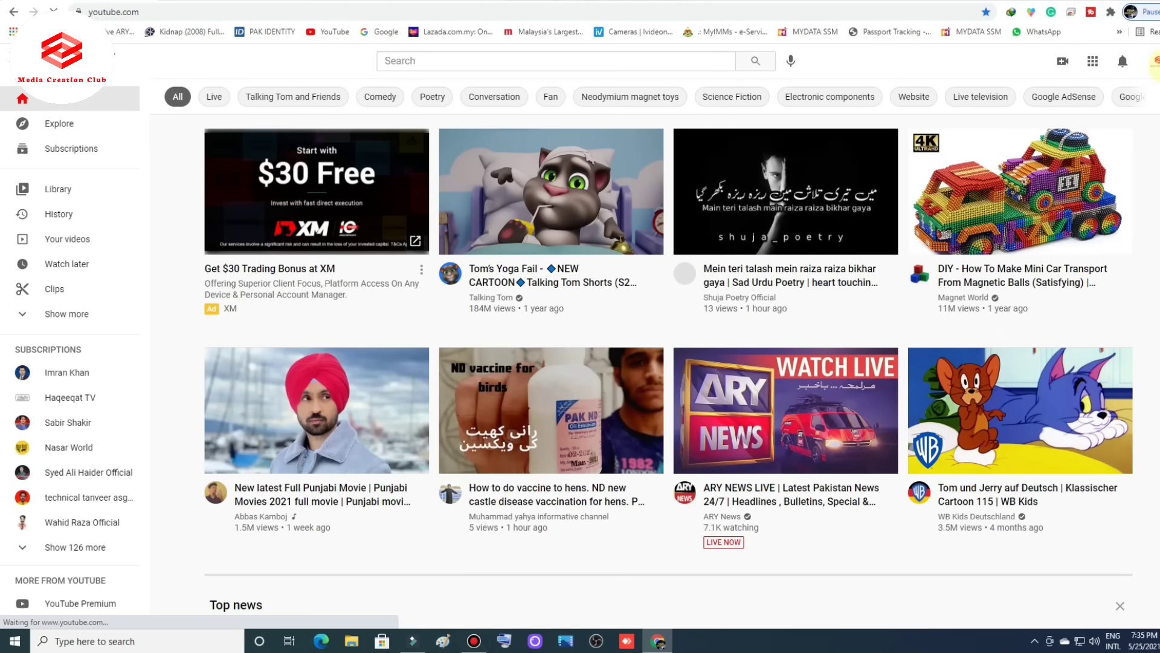
pyautogui.click(1154, 60)
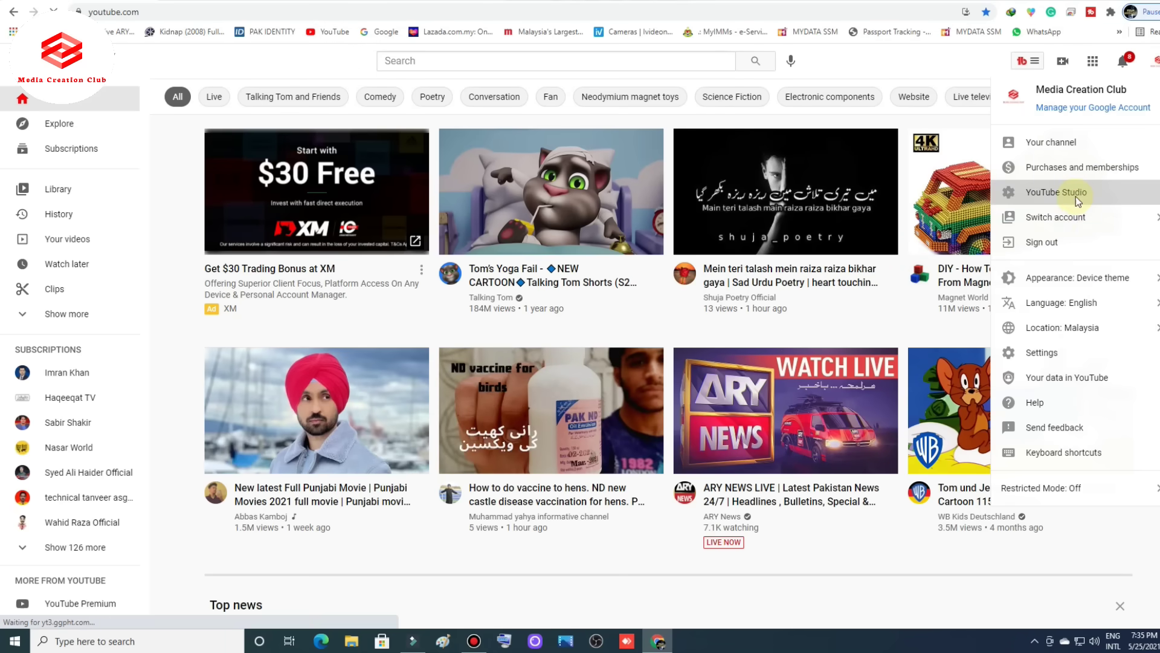
pyautogui.click(1076, 194)
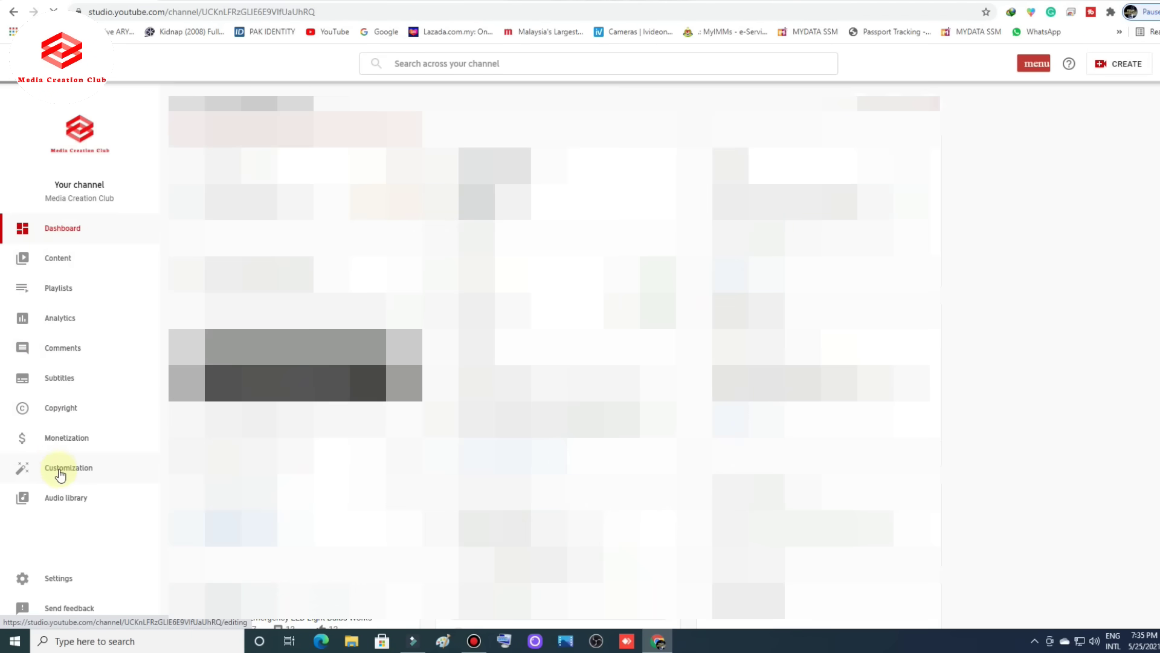
pyautogui.click(61, 477)
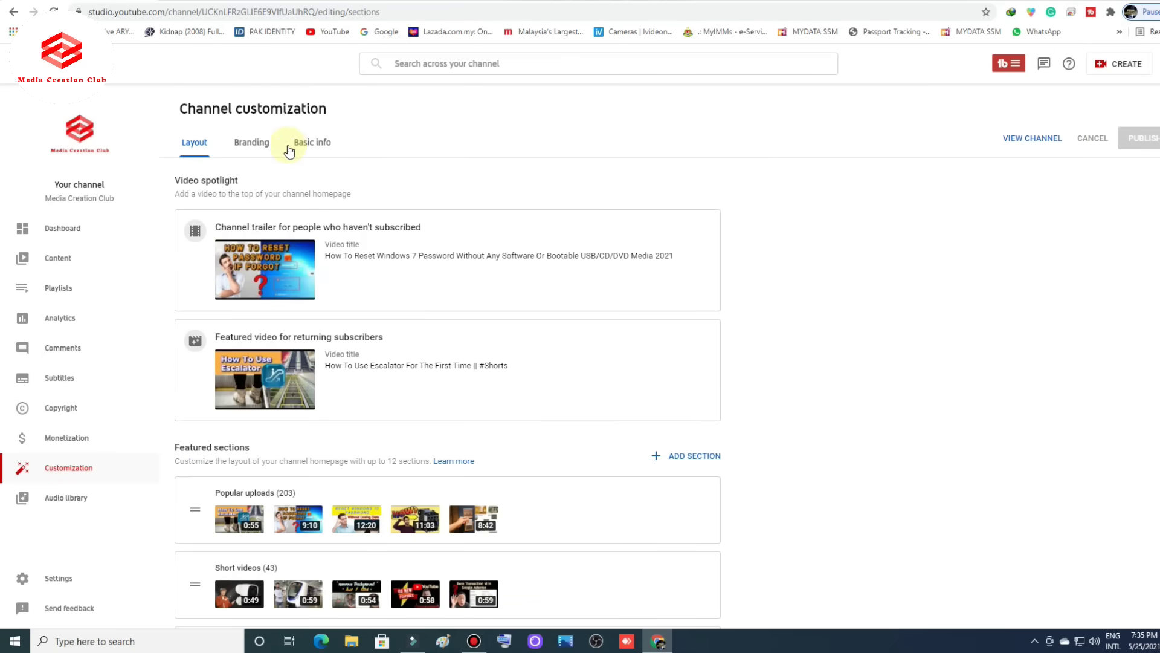
# Step: Copy the "MediaCreationClub" part of the custom URL in the channel's basic info
pyautogui.scroll(-5, 263, 161)
pyautogui.scroll(5, 260, 156)
pyautogui.click(306, 145)
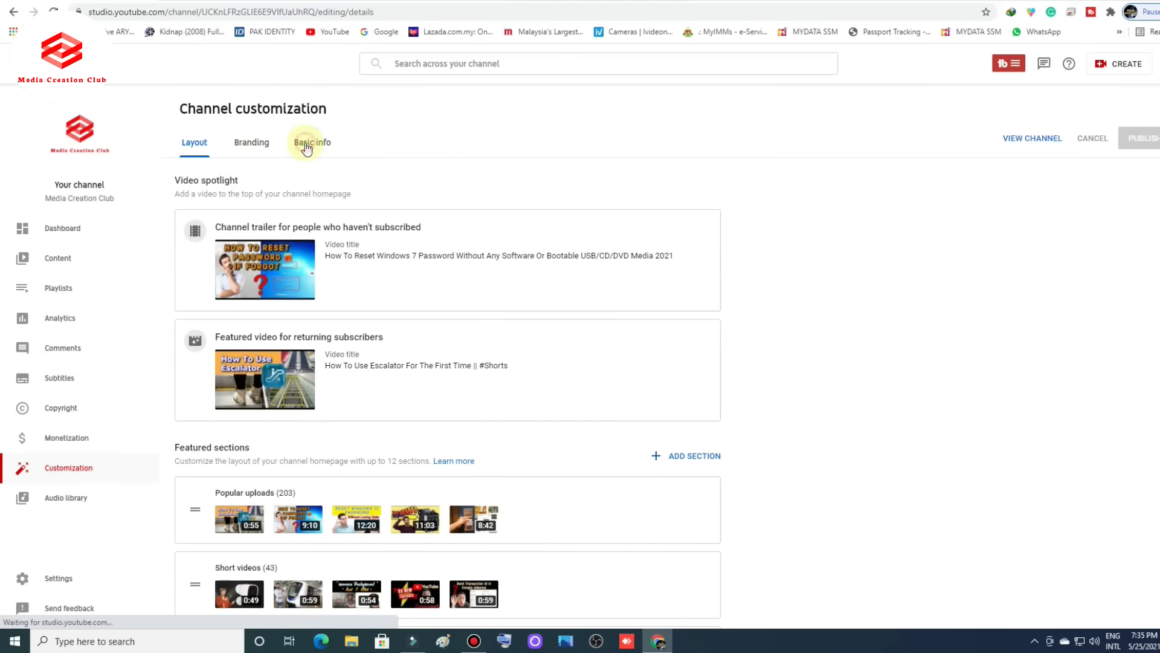
pyautogui.scroll(-8, 383, 260)
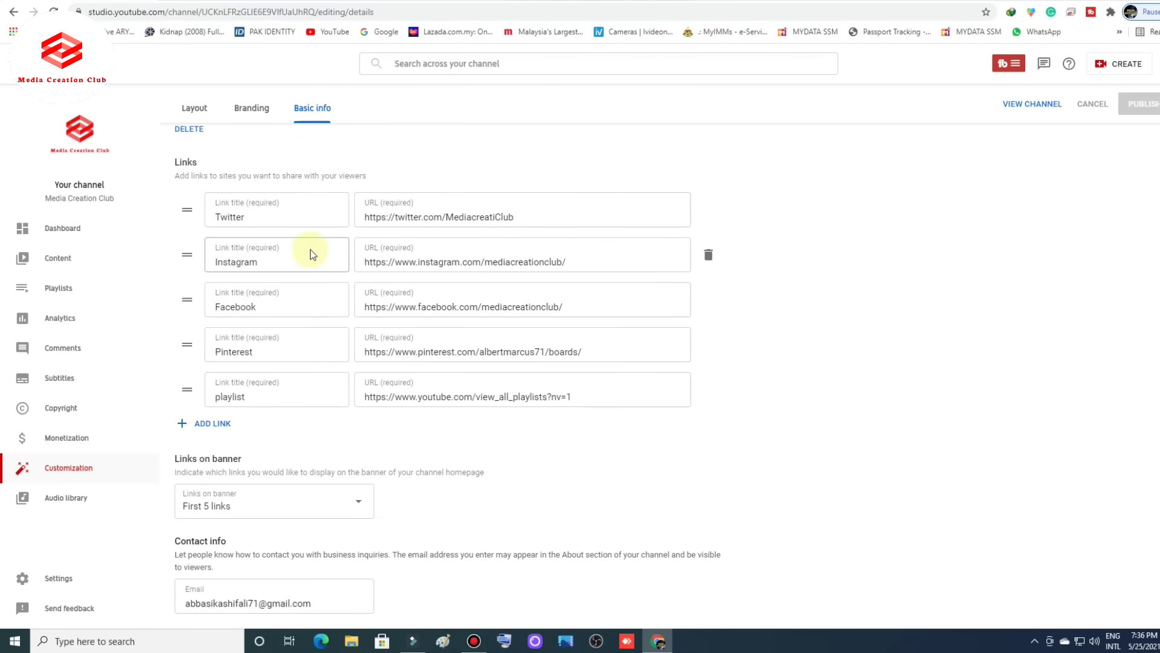
pyautogui.scroll(1, 310, 254)
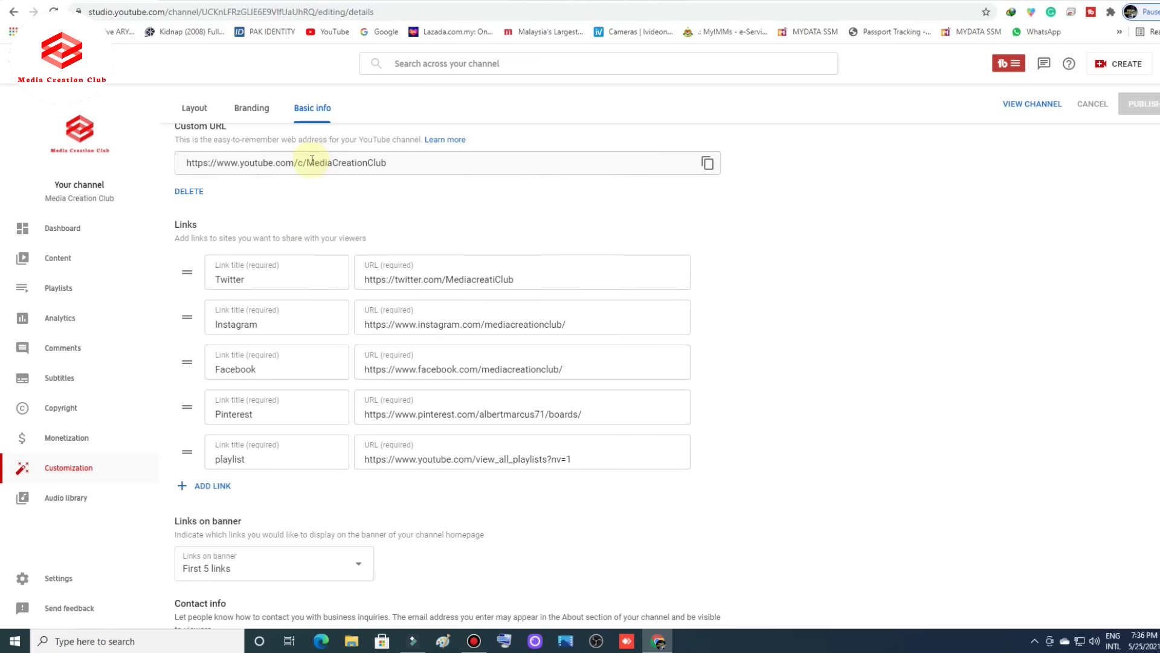
pyautogui.tripleClick(307, 160)
pyautogui.click(342, 166)
pyautogui.moveTo(334, 162); pyautogui.dragTo(379, 163)
pyautogui.rightClick(387, 163)
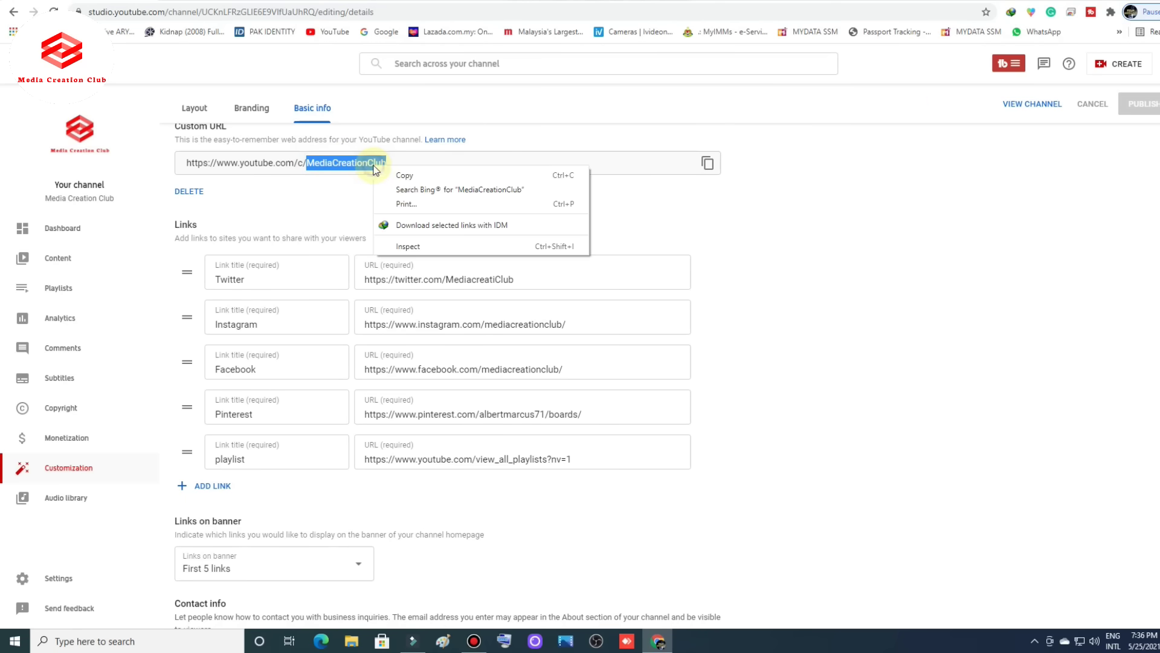
pyautogui.click(405, 175)
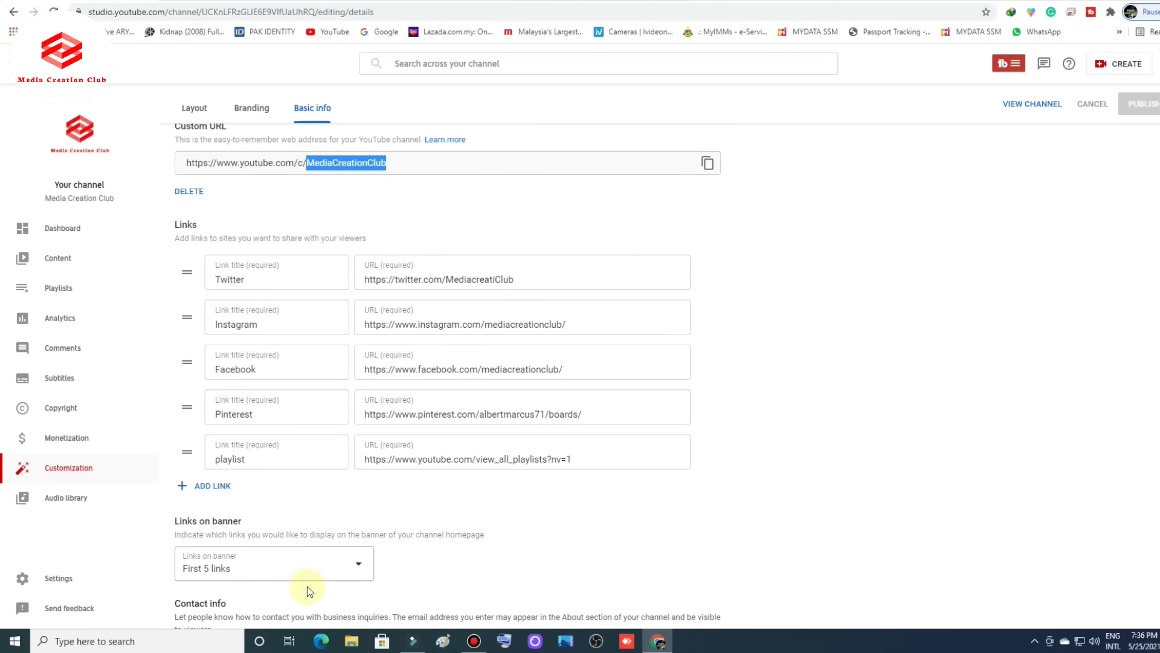
# Step: Switch back to Filmora and delete the word "Media" from the title text
pyautogui.click(413, 642)
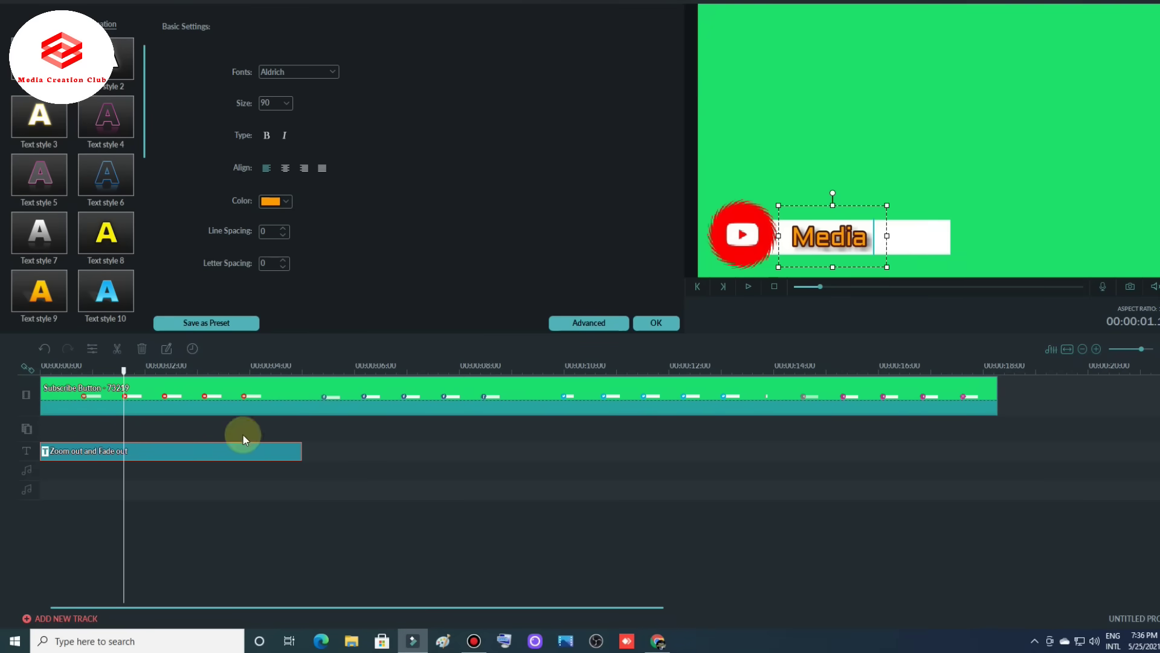
pyautogui.press('BackSpace')
pyautogui.press('BackSpace')
pyautogui.press('BackSpace')
pyautogui.press('BackSpace')
pyautogui.press('BackSpace')
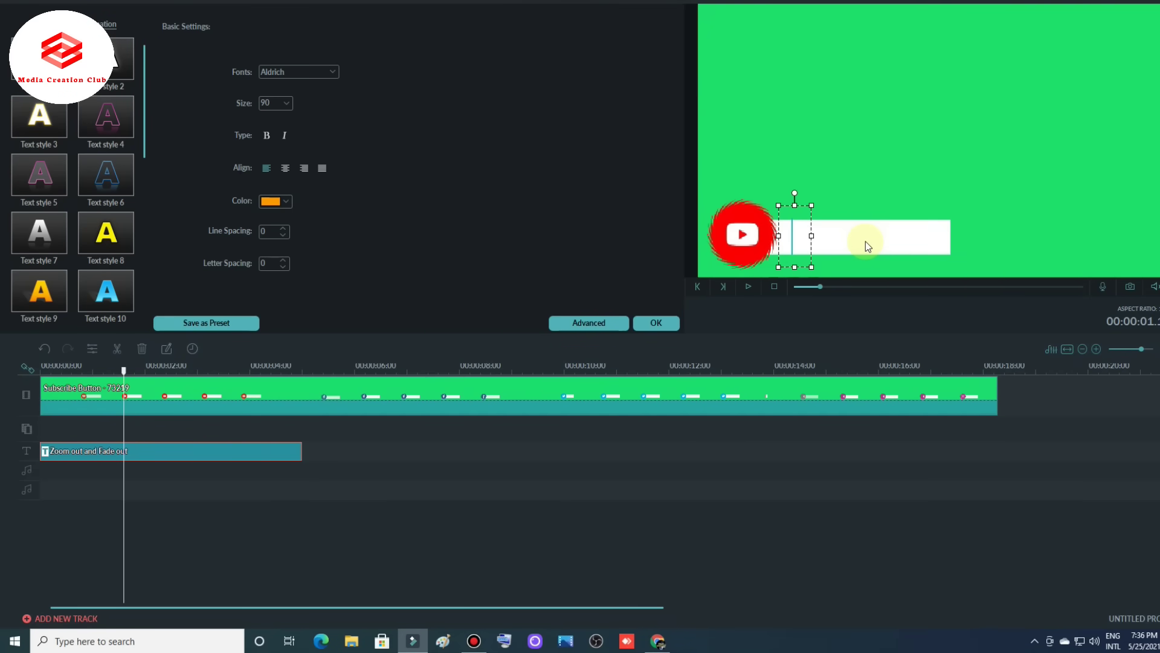
# Step: Enter "MediaCreationClub" as the title text and resize and position it to fit the white YouTube banner
pyautogui.write('Creativ')
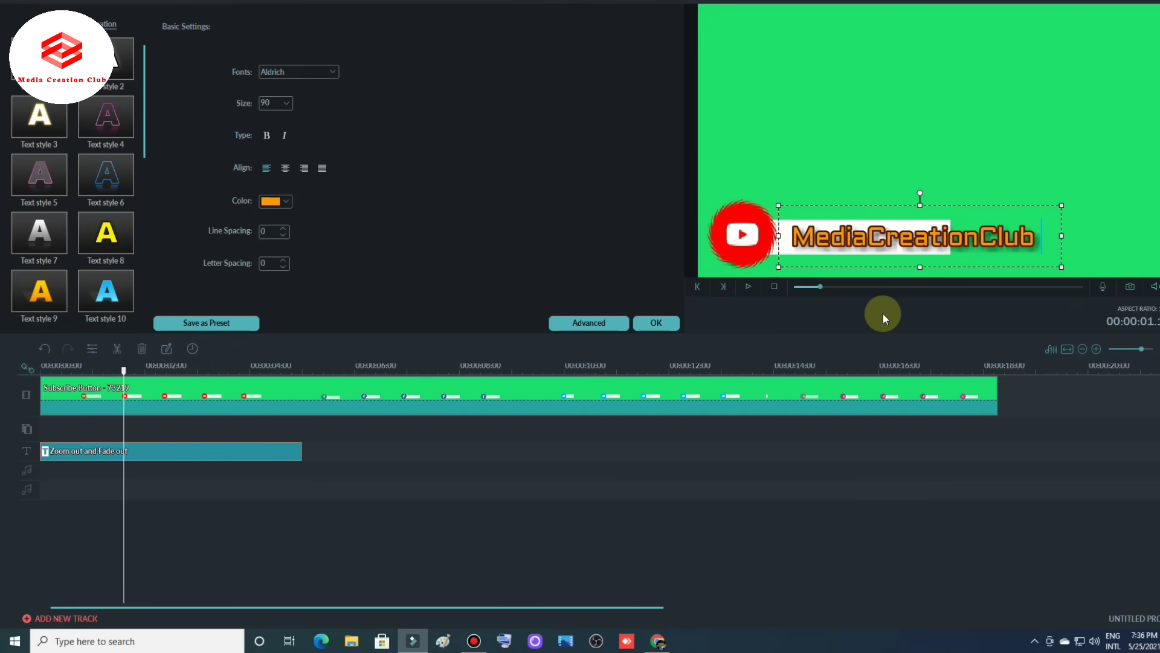
pyautogui.moveTo(1062, 206); pyautogui.dragTo(962, 219)
pyautogui.click(866, 221)
pyautogui.moveTo(871, 221); pyautogui.dragTo(868, 200)
pyautogui.moveTo(871, 267); pyautogui.dragTo(870, 270)
pyautogui.moveTo(818, 204); pyautogui.dragTo(814, 202)
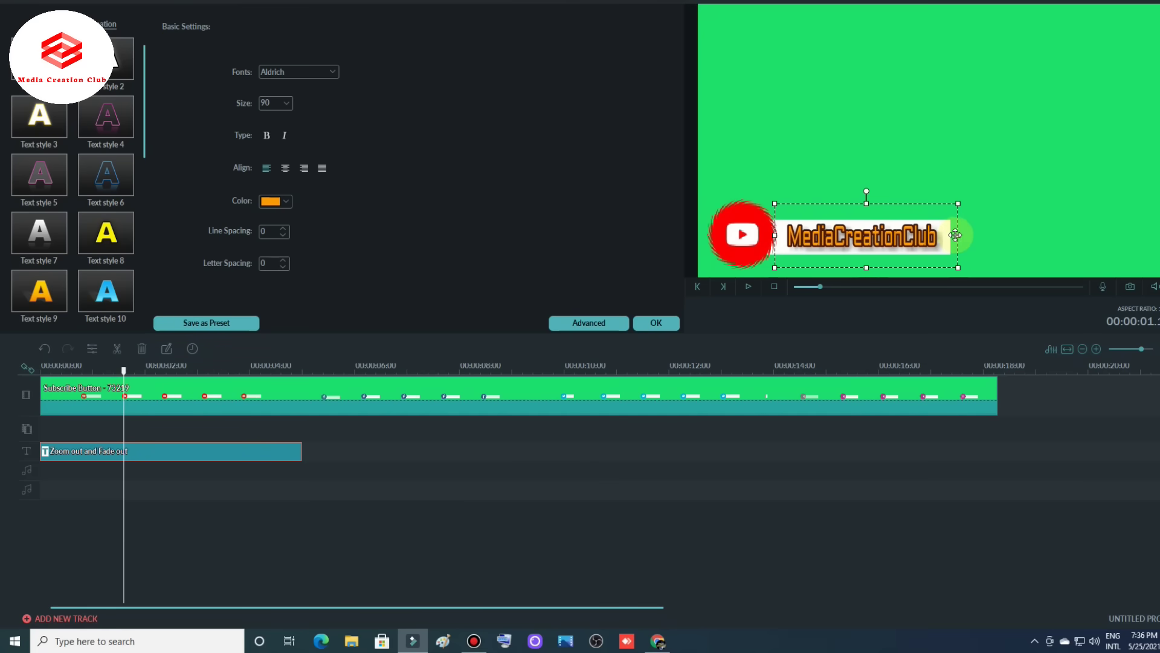
# Step: Set the title's letter spacing to 5 and refit the text within the white YouTube banner
pyautogui.click(283, 261)
pyautogui.click(283, 260)
pyautogui.click(283, 260)
pyautogui.click(283, 260)
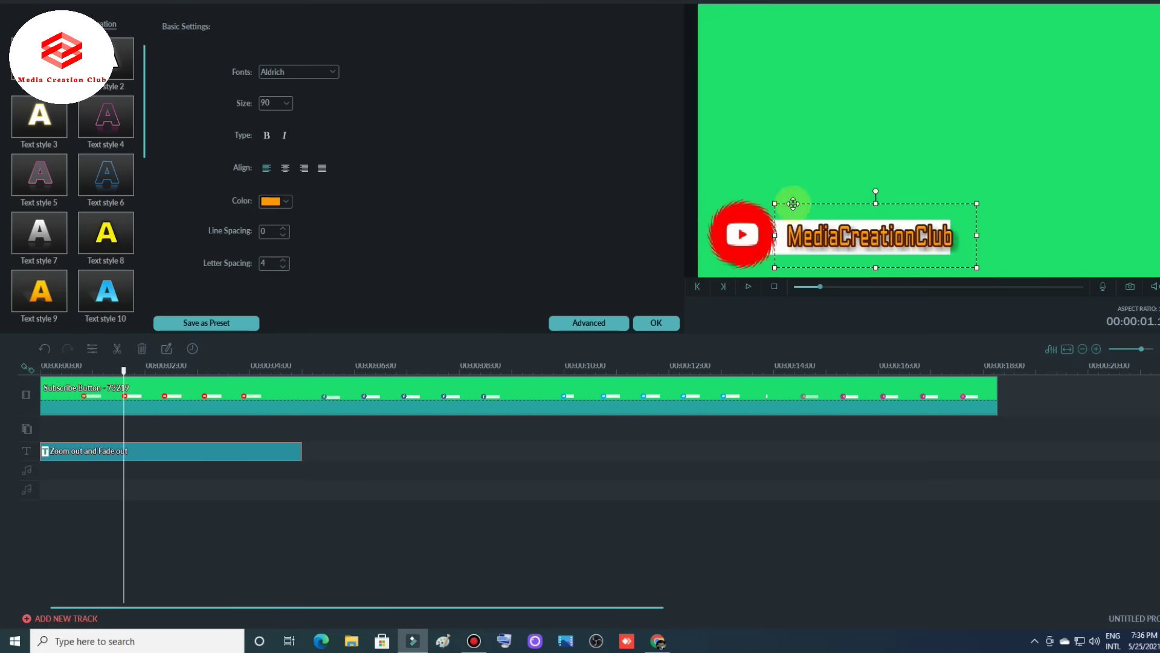
pyautogui.click(285, 261)
pyautogui.moveTo(824, 202)
pyautogui.mouseDown()
pyautogui.moveTo(811, 197)
pyautogui.moveTo(822, 202)
pyautogui.mouseUp()
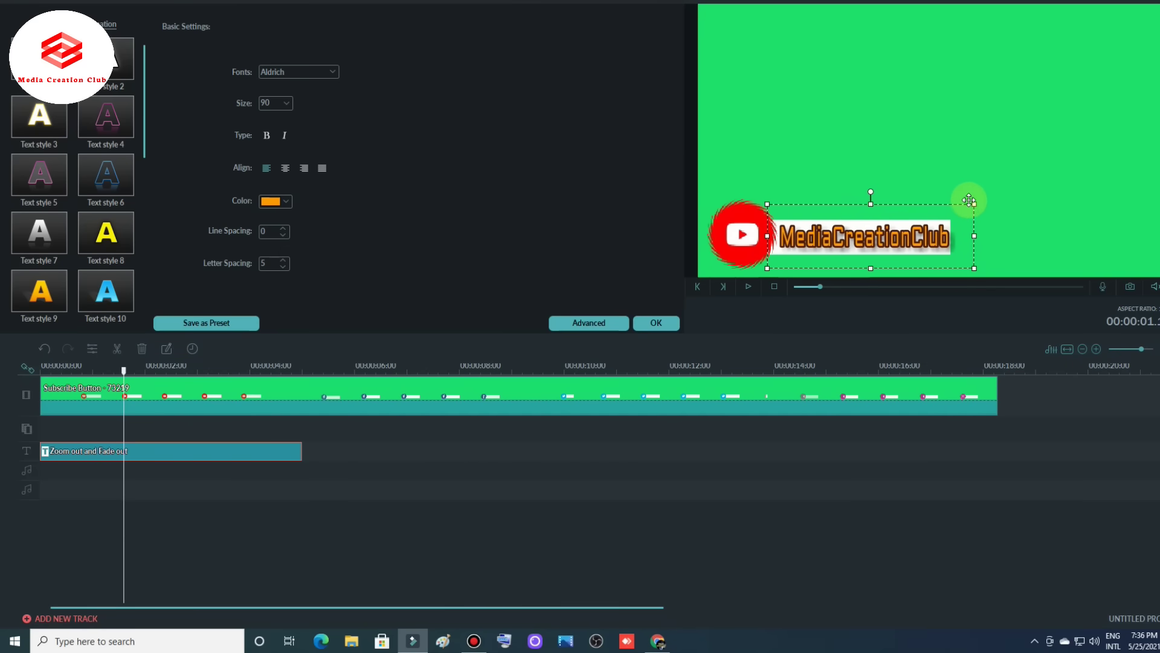
pyautogui.moveTo(974, 203); pyautogui.dragTo(964, 206)
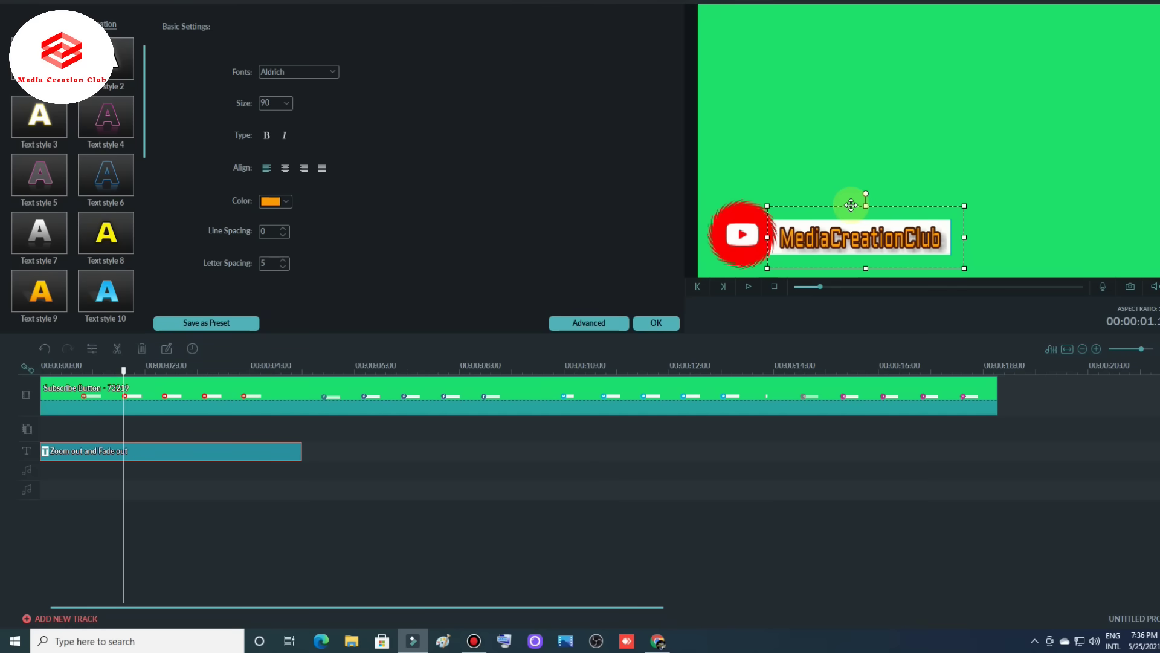
pyautogui.moveTo(851, 206); pyautogui.dragTo(854, 204)
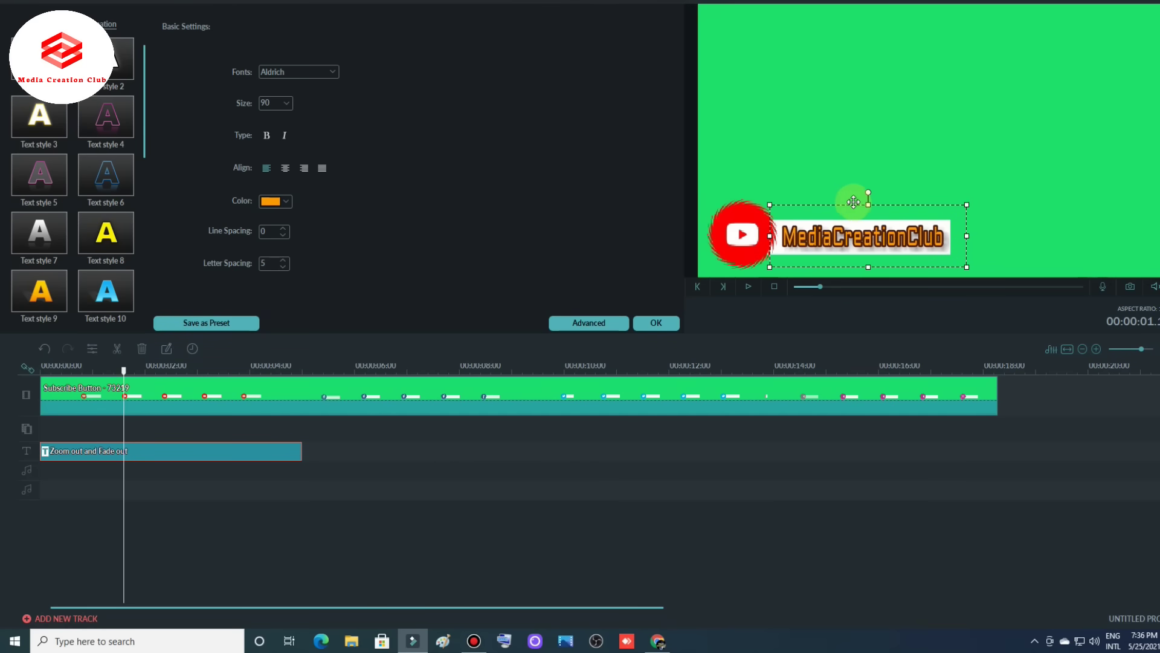
# Step: Apply Text style 18 with bold and italic to the title, adjust its position slightly and accept the changes
pyautogui.moveTo(143, 158); pyautogui.dragTo(142, 252)
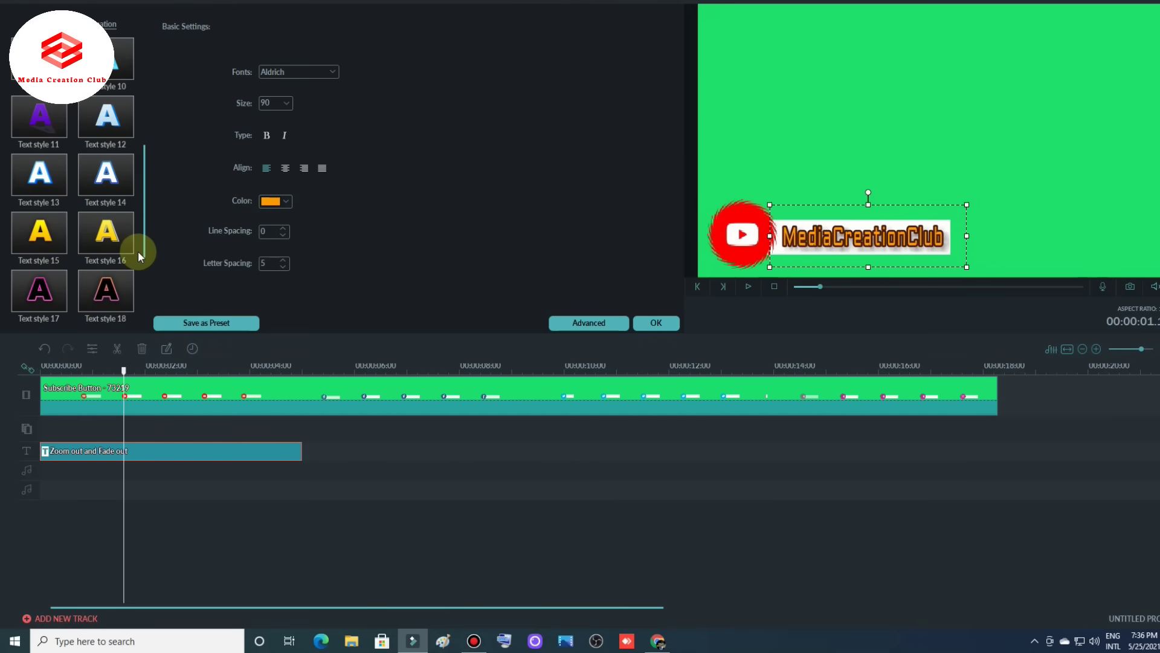
pyautogui.doubleClick(104, 290)
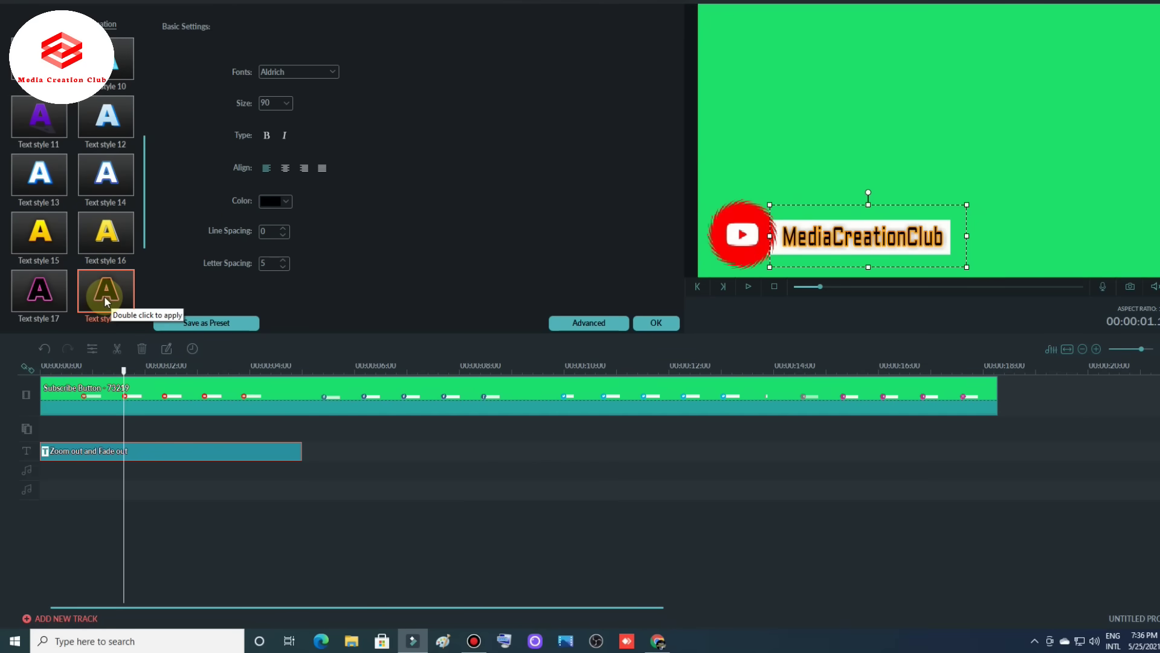
pyautogui.click(267, 135)
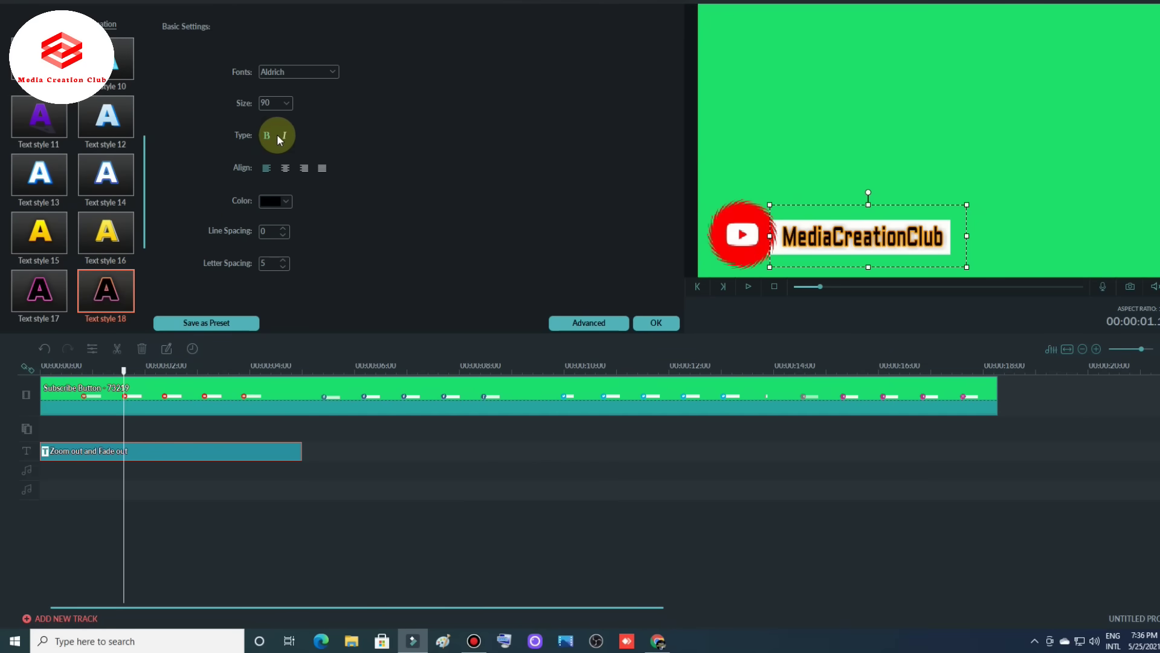
pyautogui.click(284, 135)
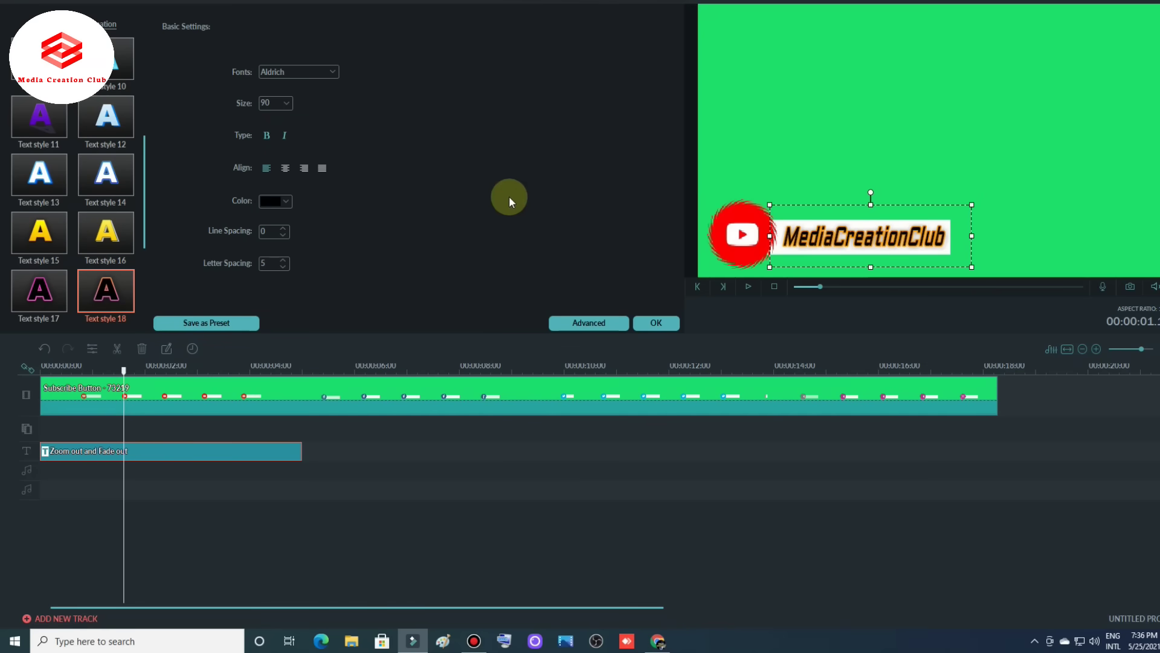
pyautogui.moveTo(825, 204); pyautogui.dragTo(824, 205)
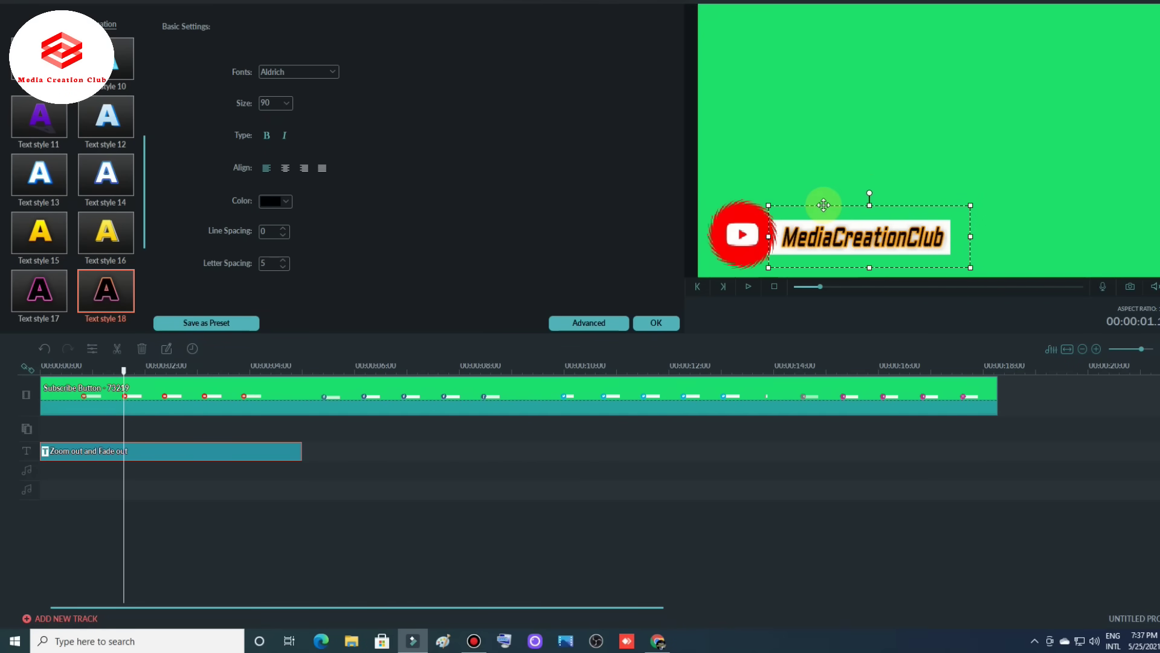
pyautogui.click(659, 330)
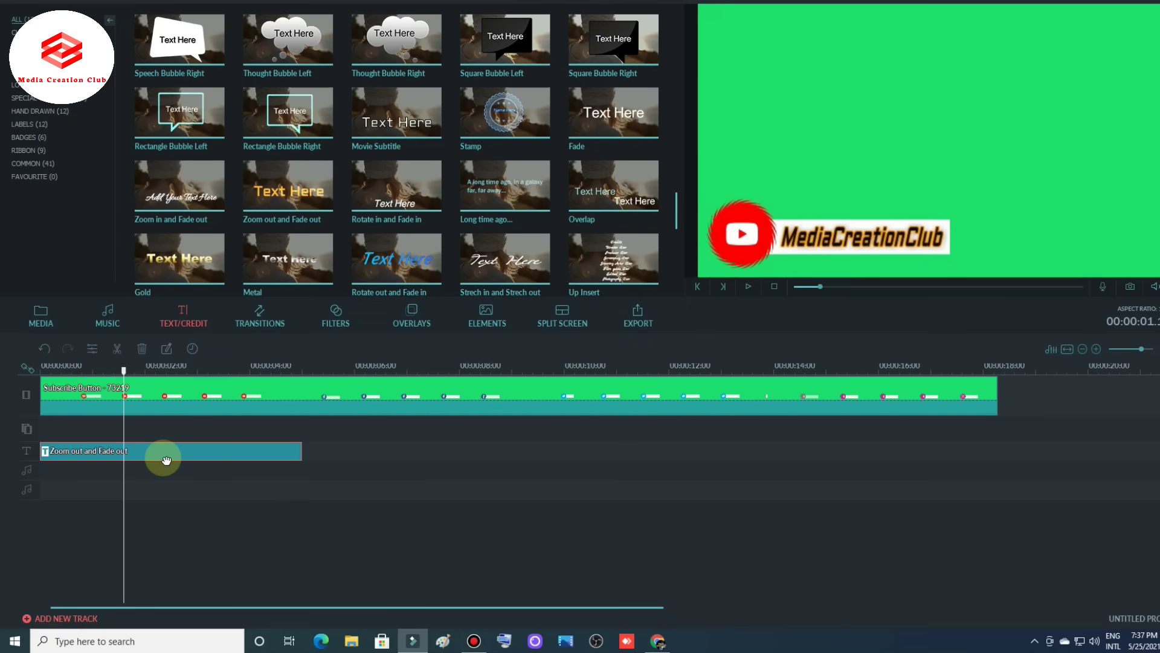
# Step: Play back the timeline to review the styled title on the YouTube banner
pyautogui.click(743, 287)
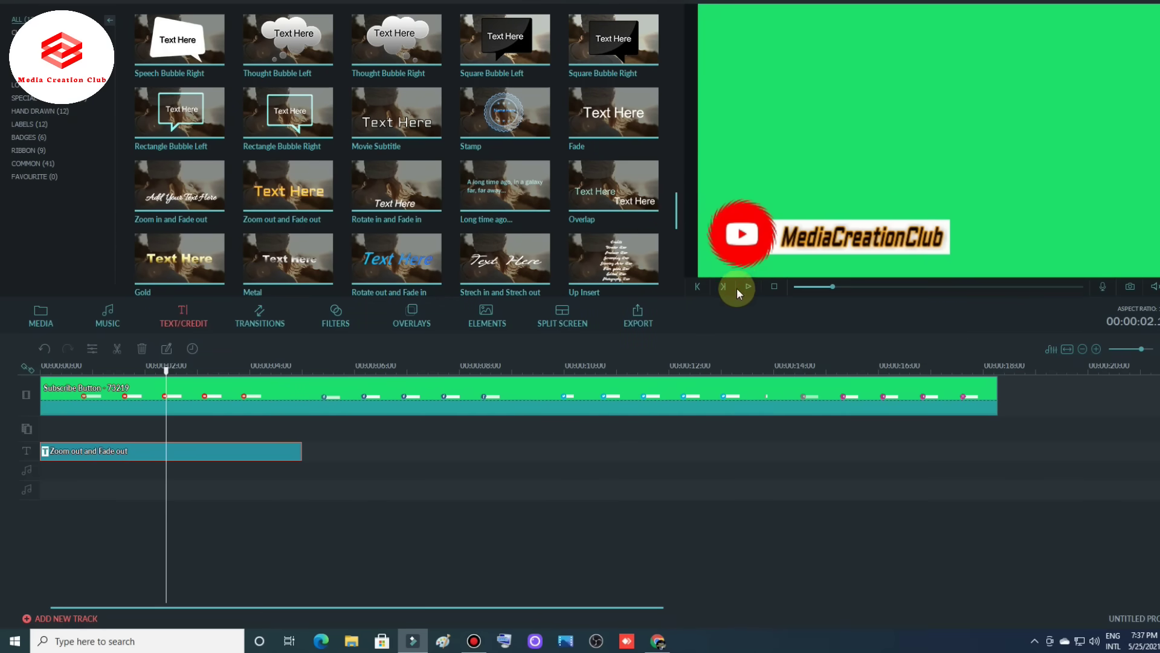
pyautogui.click(775, 288)
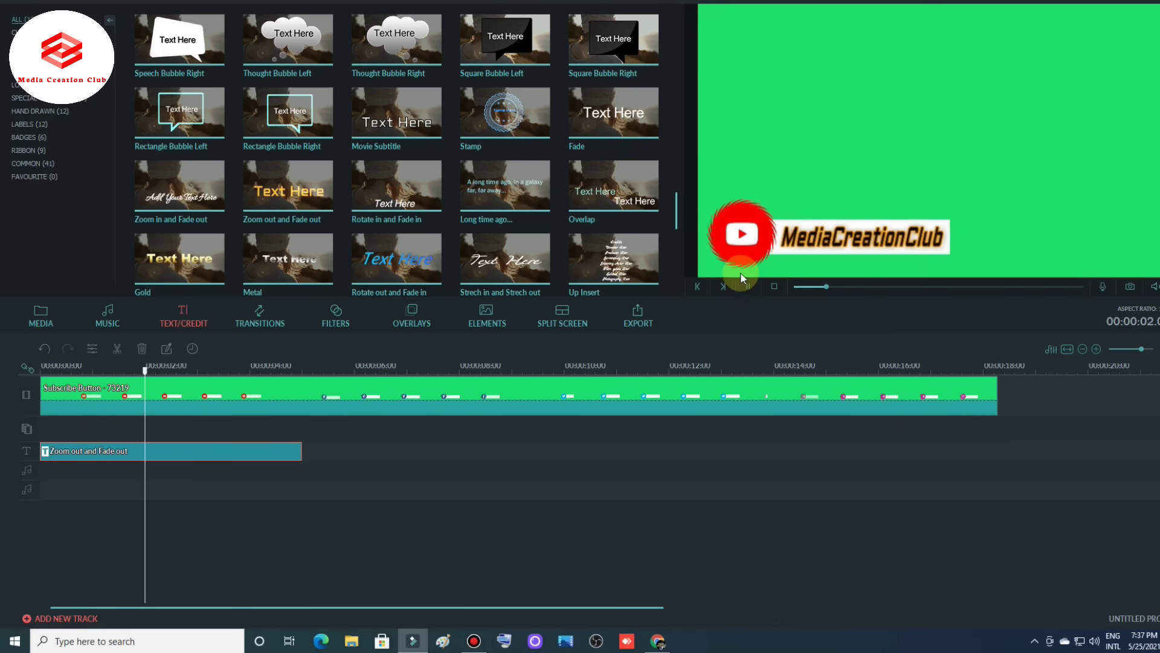
pyautogui.click(747, 285)
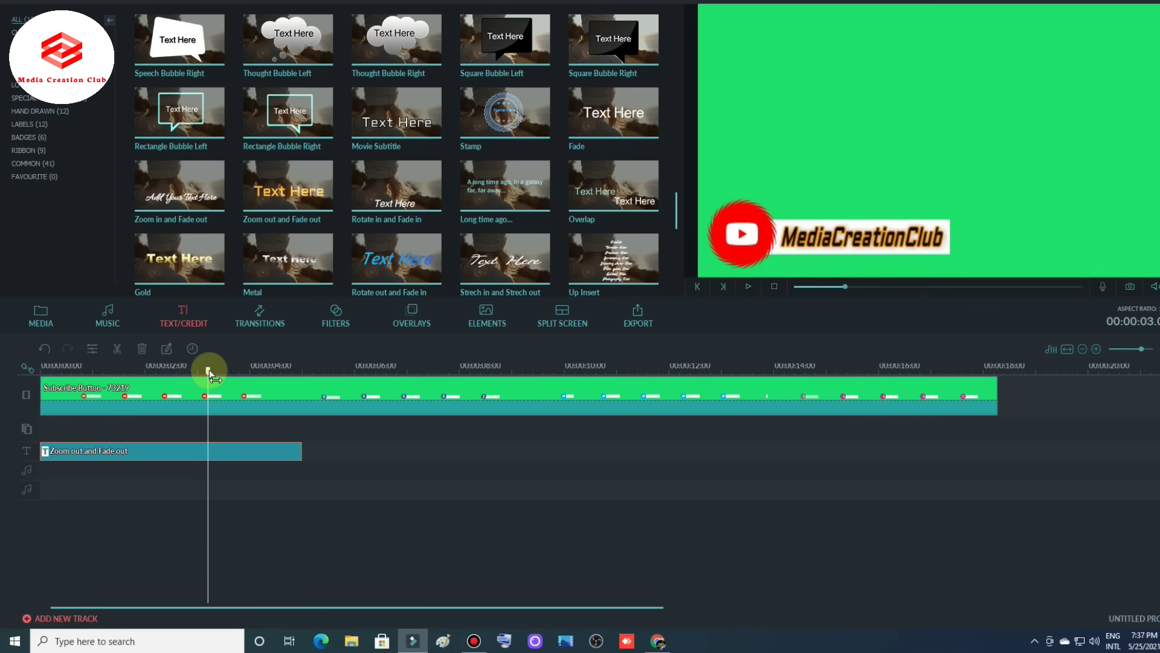
# Step: Return the playhead to the start and apply the Left Dir Insert animation to the title
pyautogui.moveTo(209, 371); pyautogui.dragTo(45, 398)
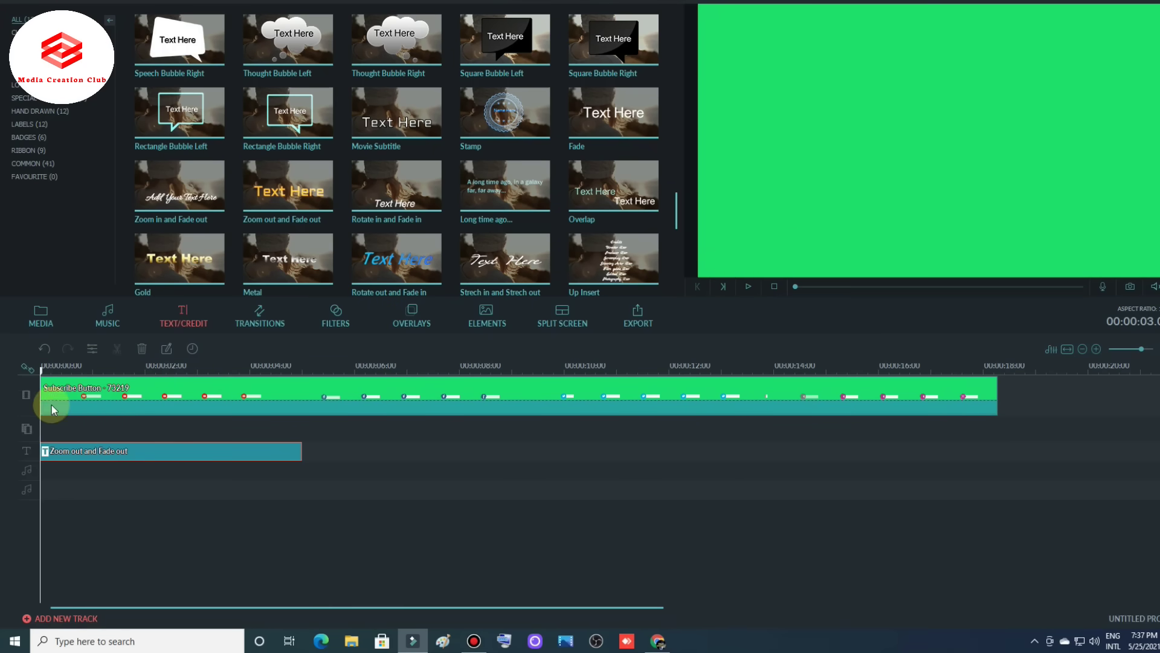
pyautogui.rightClick(98, 457)
pyautogui.click(139, 542)
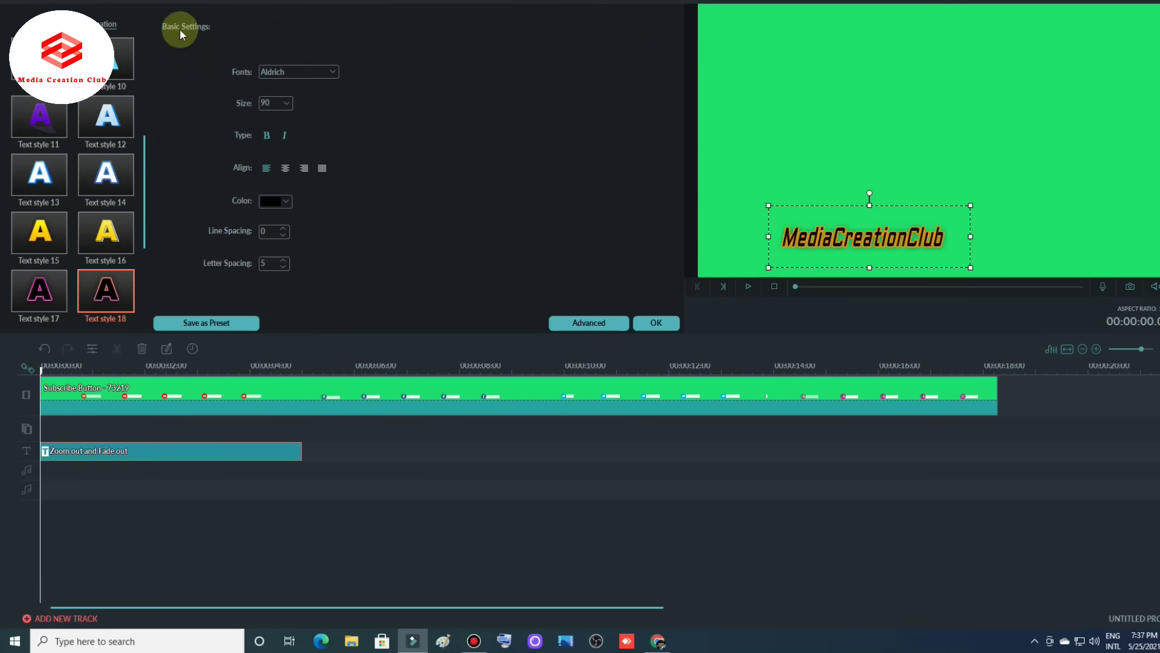
pyautogui.click(109, 25)
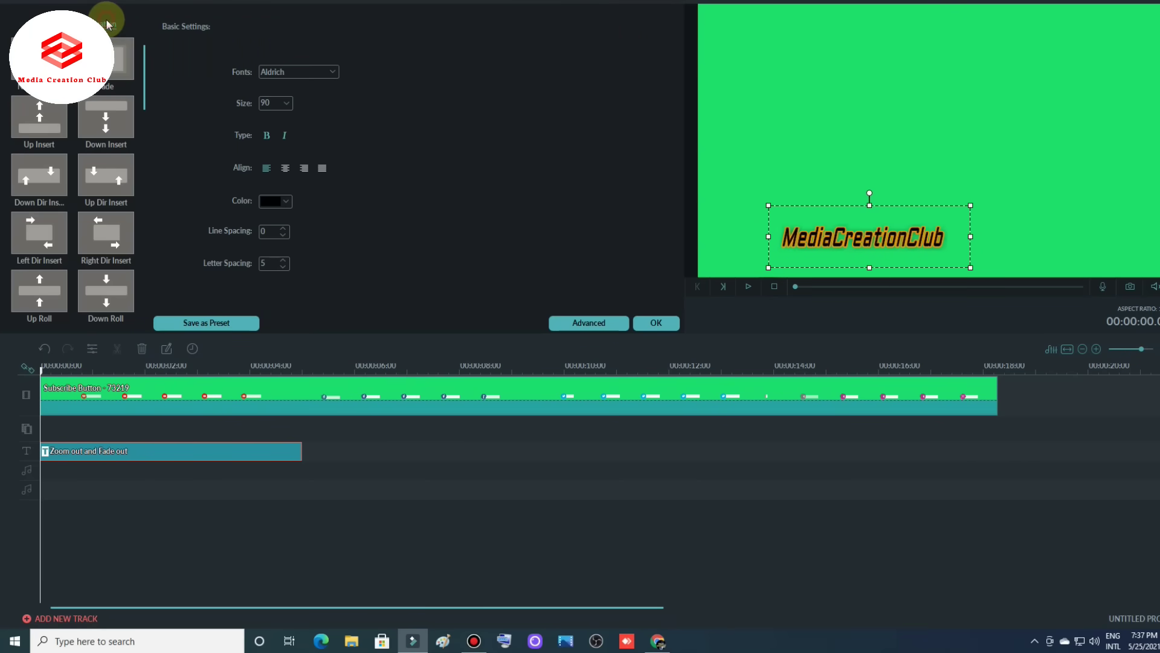
pyautogui.doubleClick(29, 234)
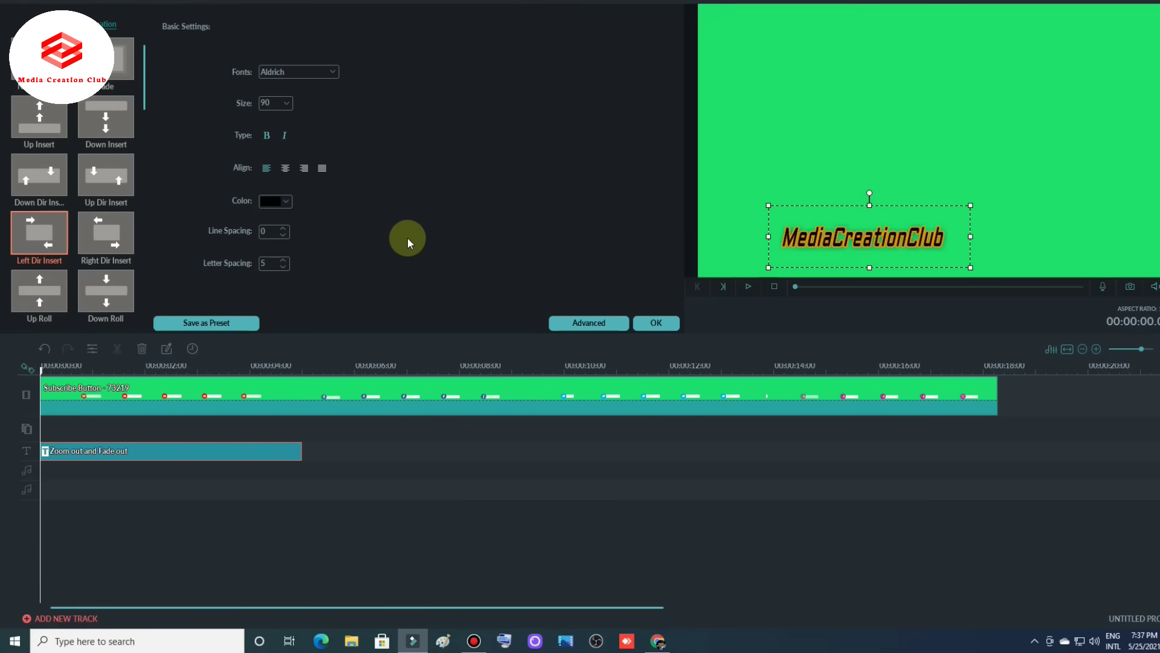
pyautogui.click(656, 322)
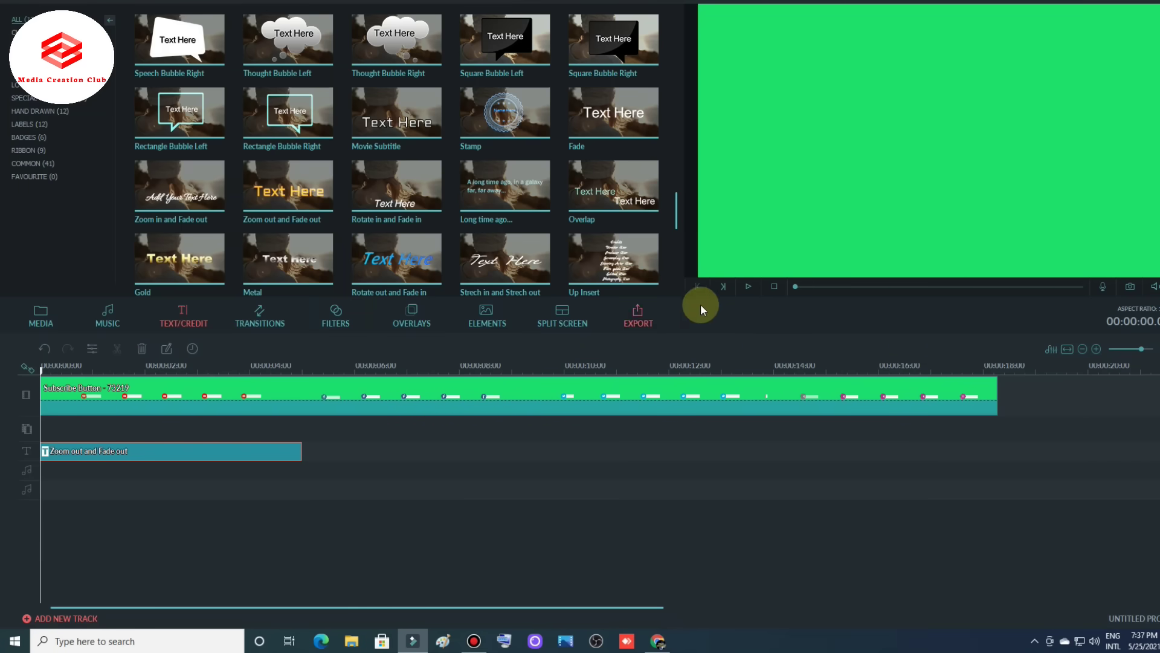
# Step: Trim the end of the title clip to where the YouTube banner has disappeared, and copy the clip
pyautogui.click(748, 286)
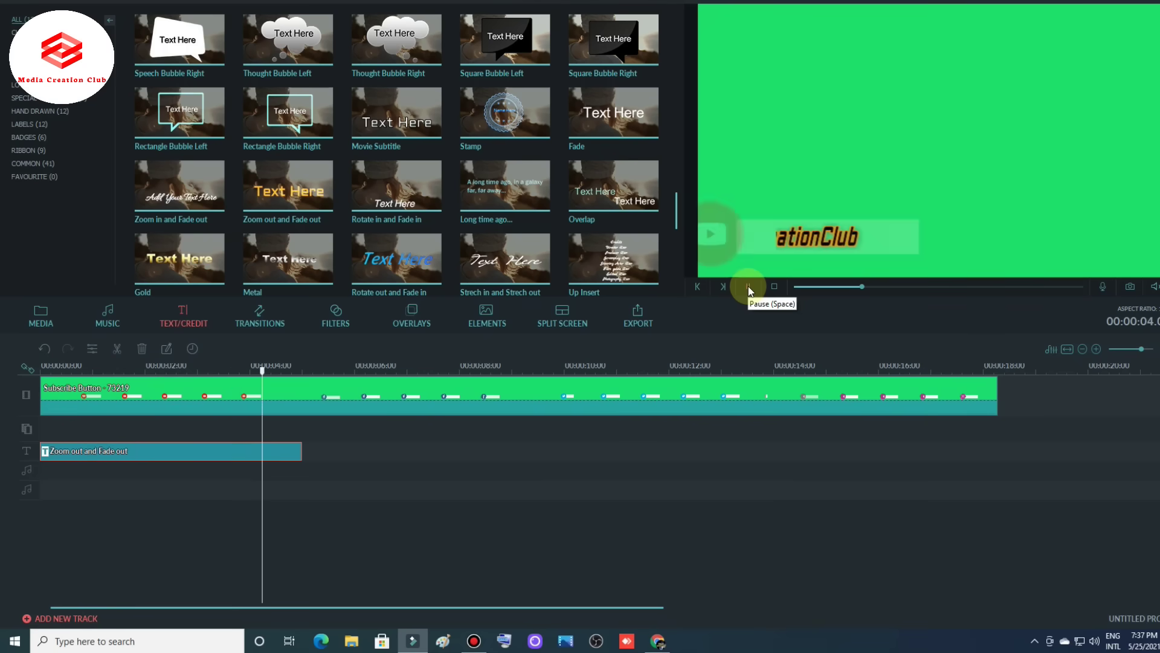
pyautogui.click(748, 286)
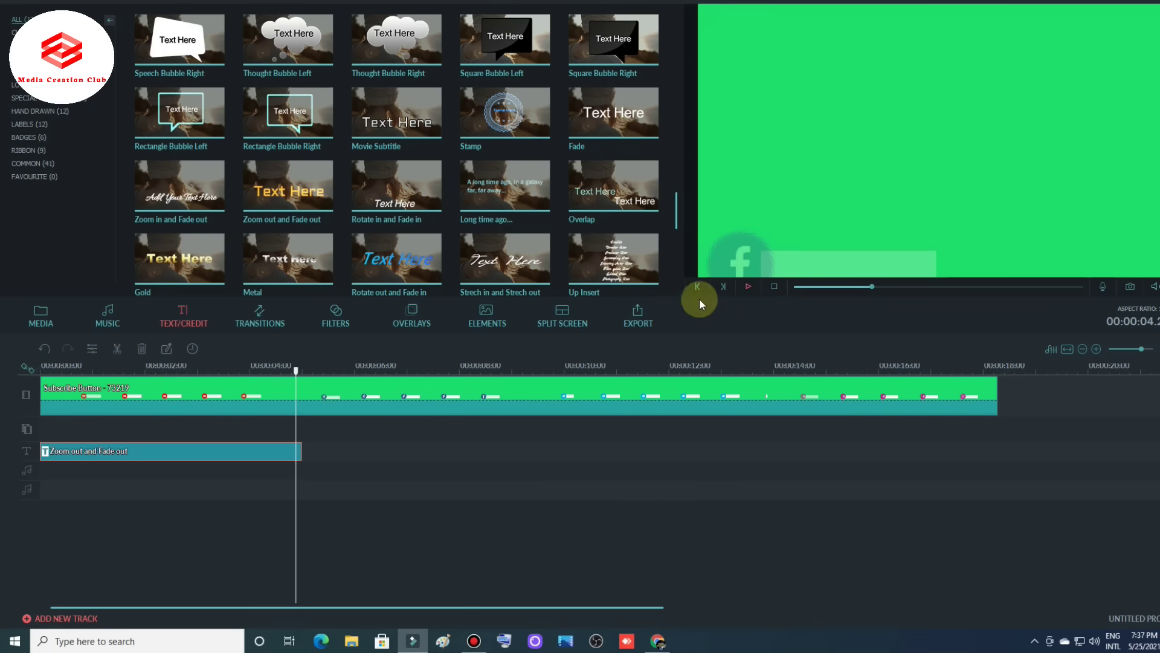
pyautogui.moveTo(300, 454); pyautogui.dragTo(289, 454)
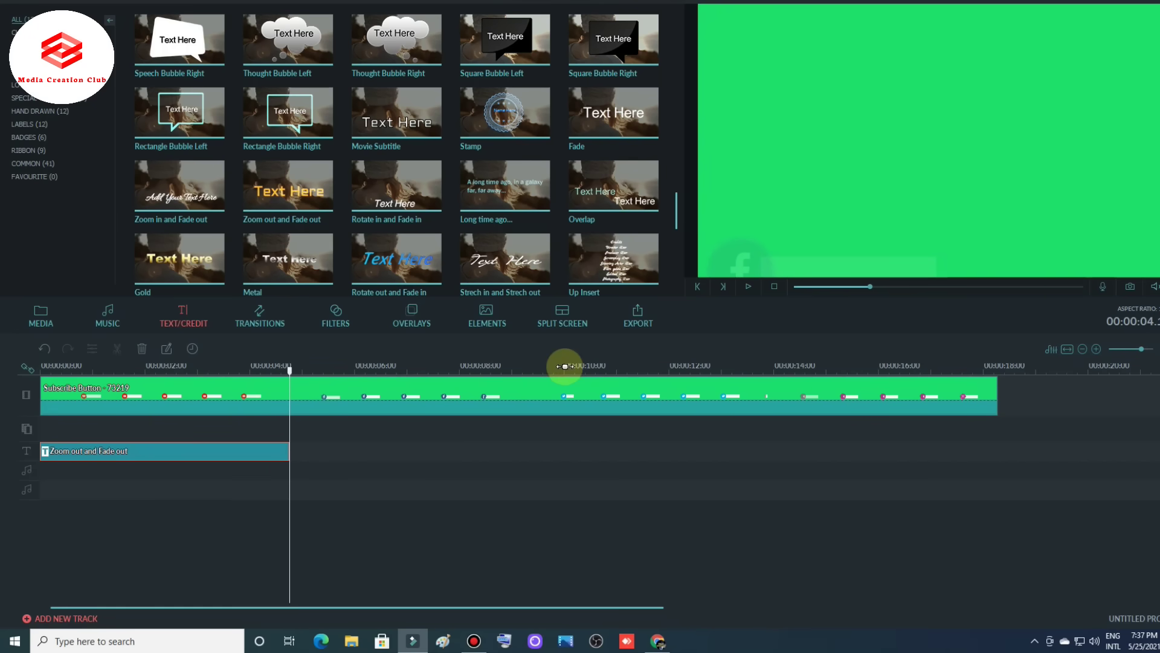
pyautogui.rightClick(212, 452)
pyautogui.click(242, 506)
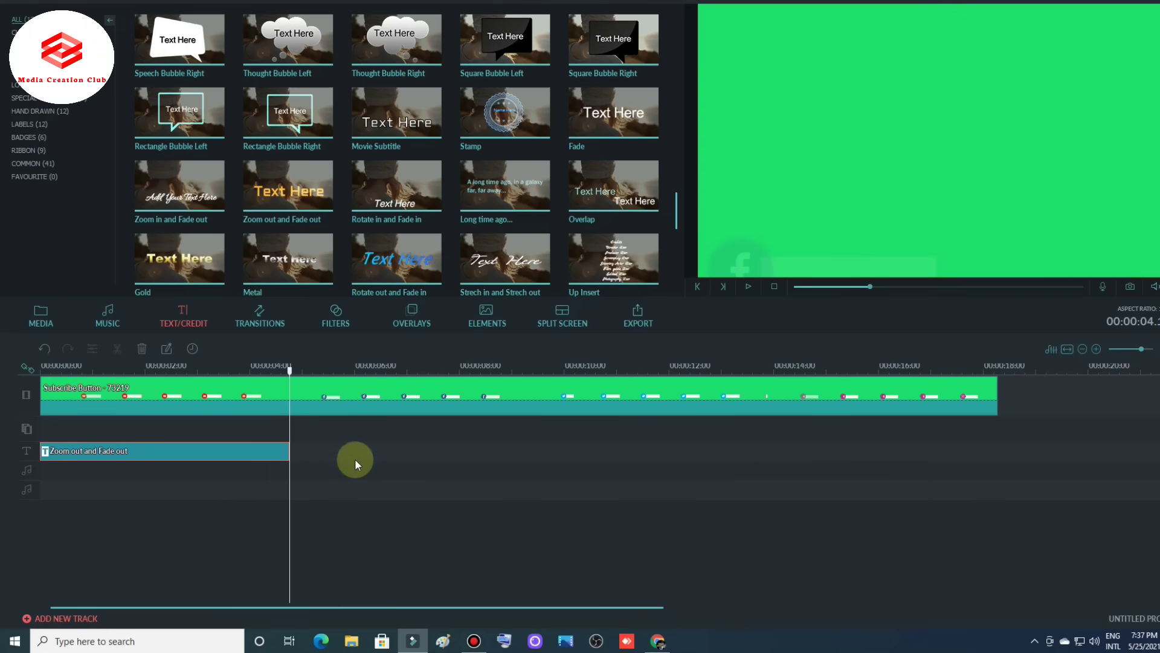
# Step: Switch to Chrome and select the "mediacreationclub" part of the channel's Facebook link URL
pyautogui.click(657, 642)
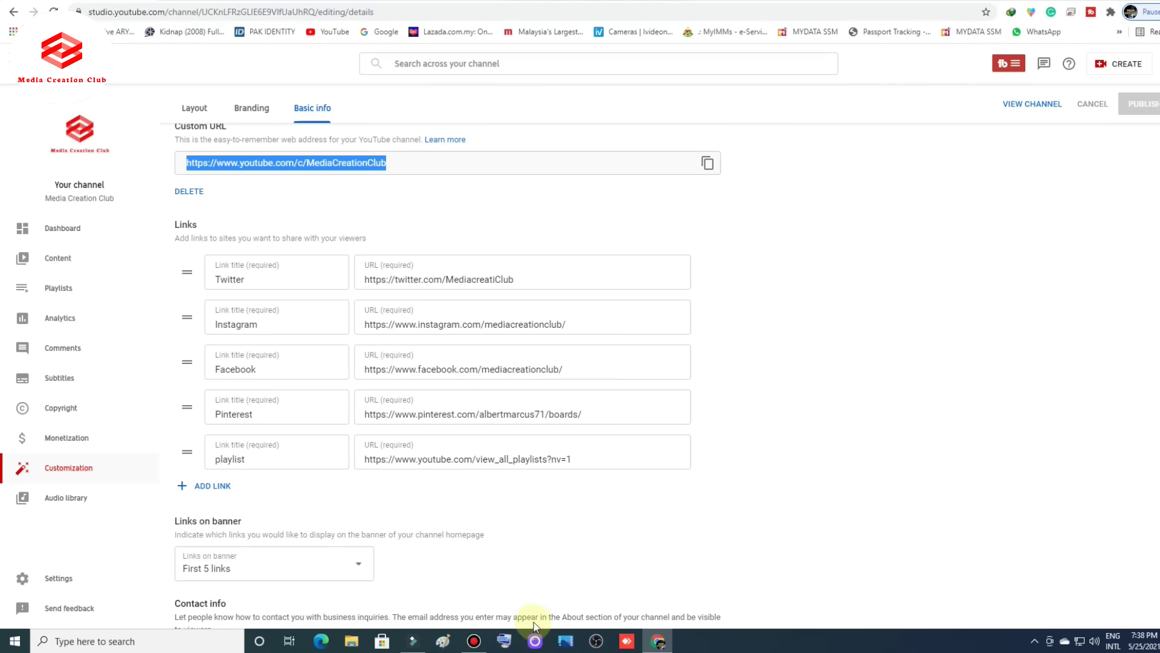
pyautogui.click(487, 370)
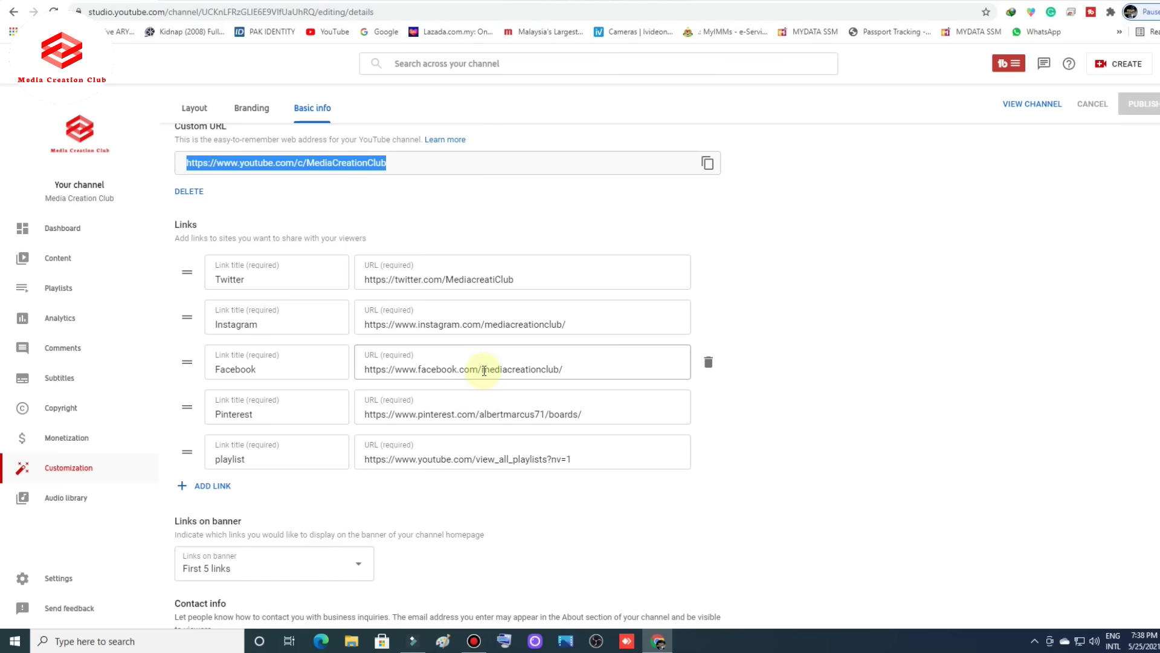
pyautogui.moveTo(487, 371); pyautogui.dragTo(559, 373)
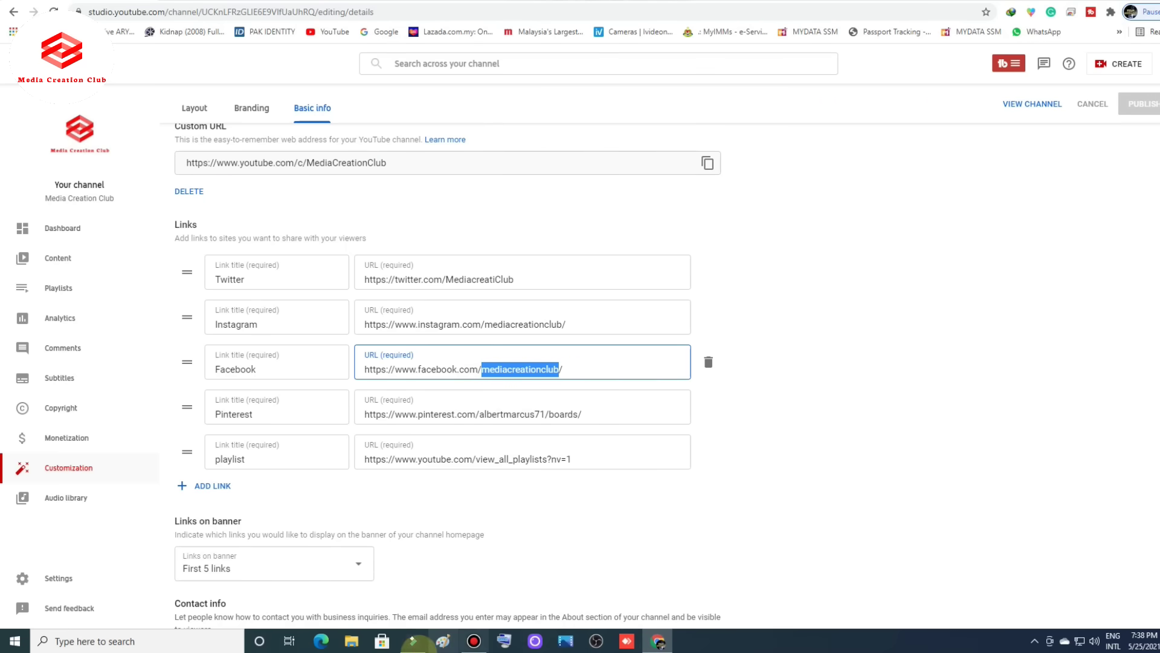
# Step: Switch back to Filmora and paste the copied title clip just after the first one on the text track
pyautogui.click(414, 642)
pyautogui.rightClick(237, 452)
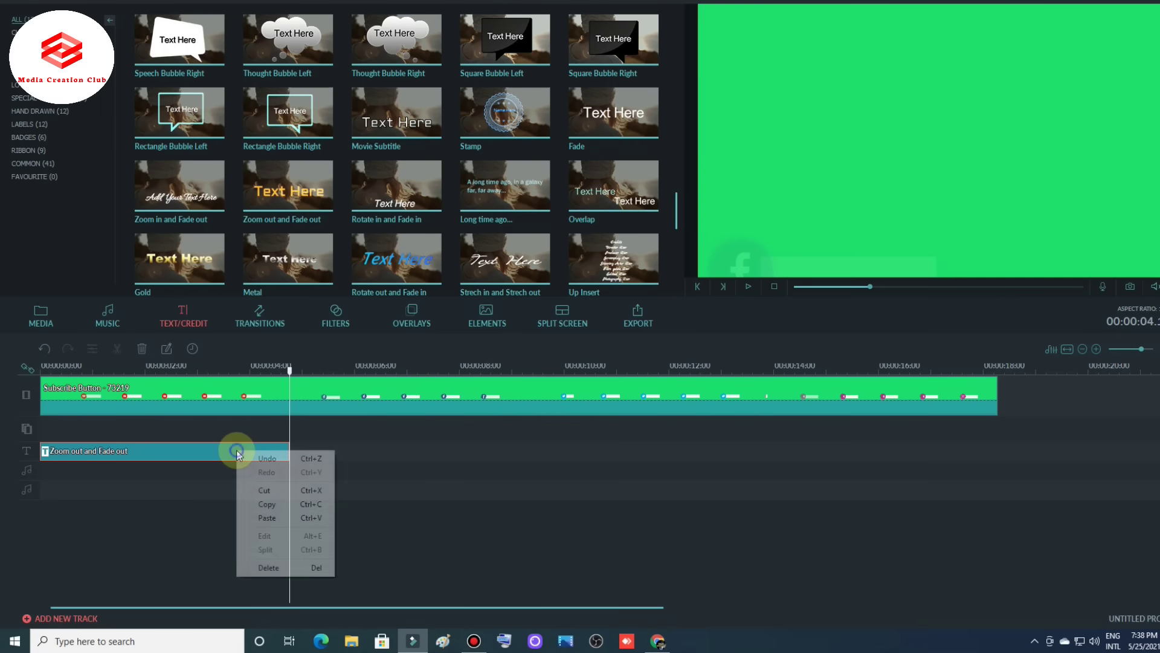
pyautogui.click(271, 519)
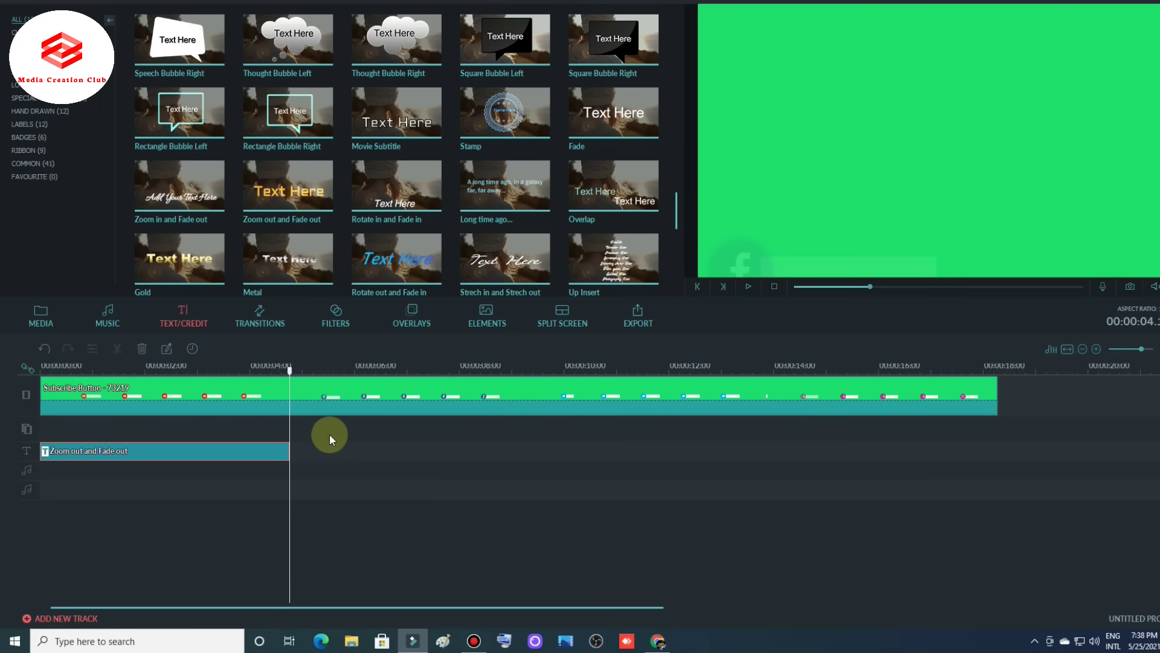
pyautogui.moveTo(291, 371); pyautogui.dragTo(301, 380)
pyautogui.rightClick(325, 452)
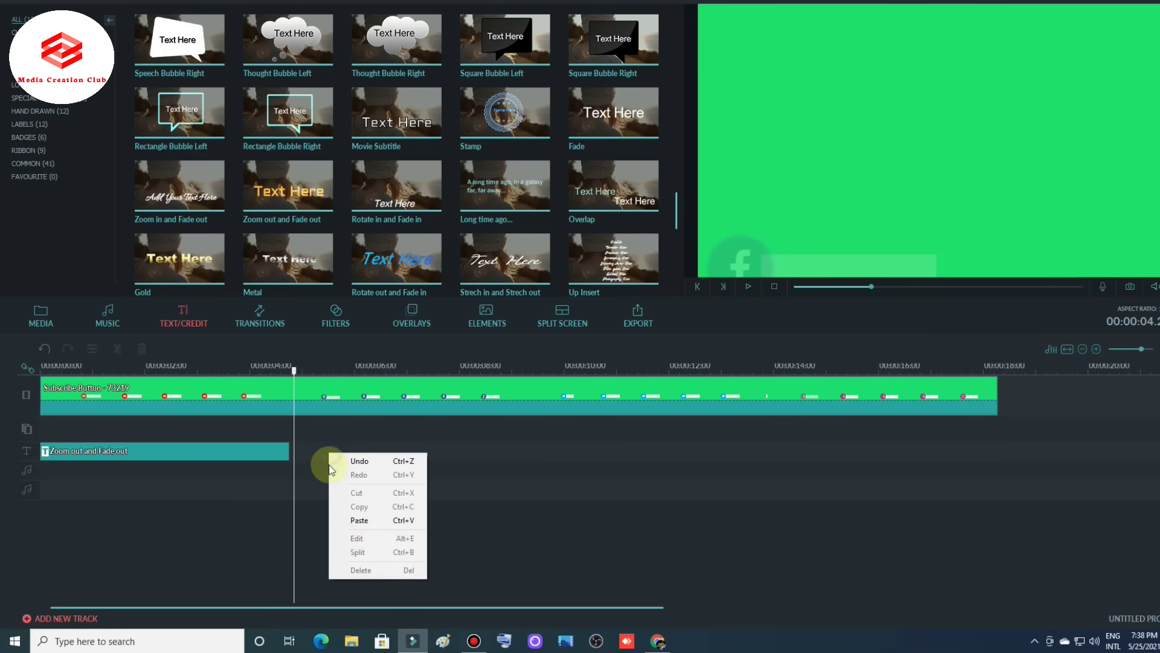
pyautogui.click(370, 521)
# Step: Open the pasted title for editing over the Facebook banner and shrink its text to fit the white bar
pyautogui.rightClick(400, 449)
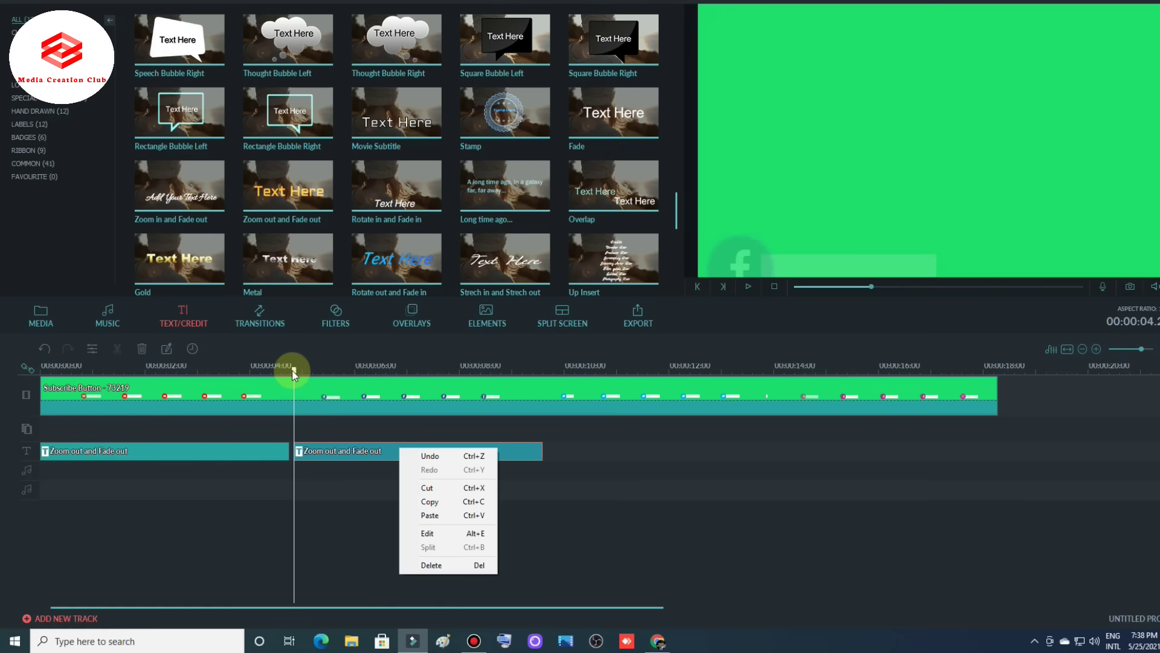
pyautogui.moveTo(293, 370); pyautogui.dragTo(427, 404)
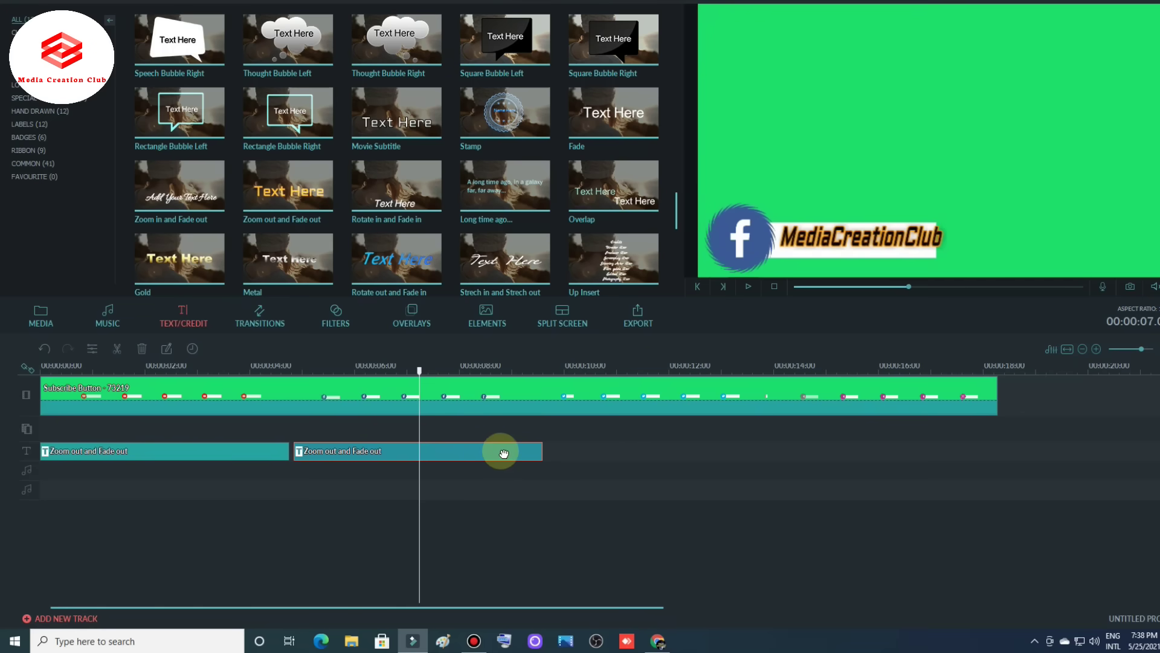
pyautogui.rightClick(434, 457)
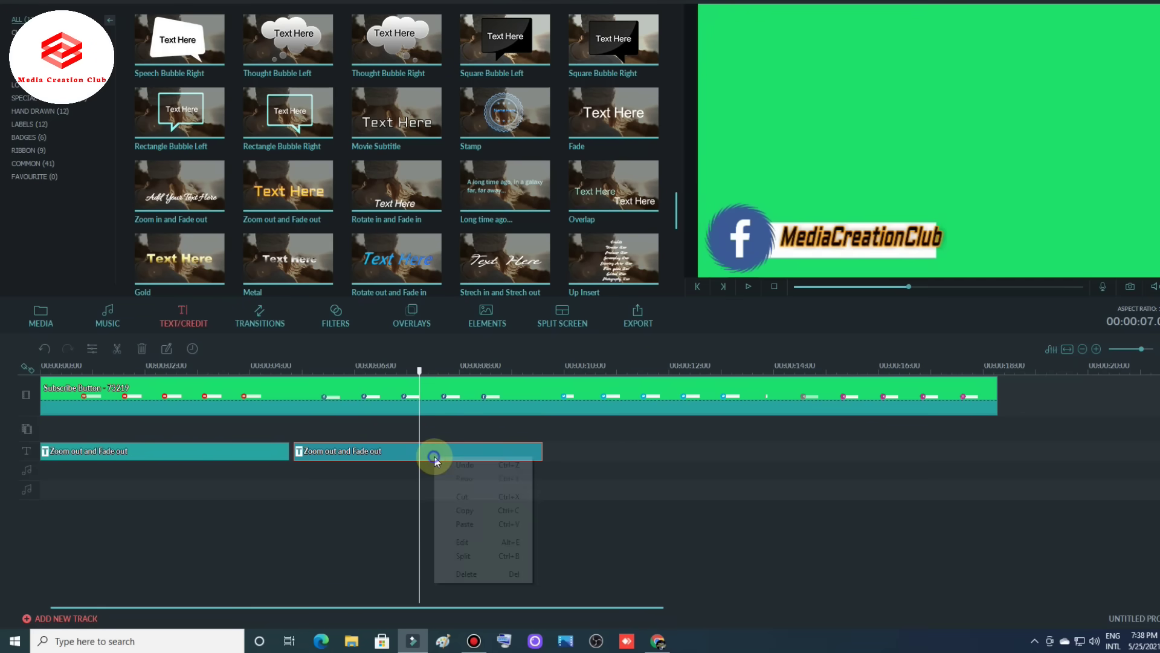
pyautogui.click(462, 543)
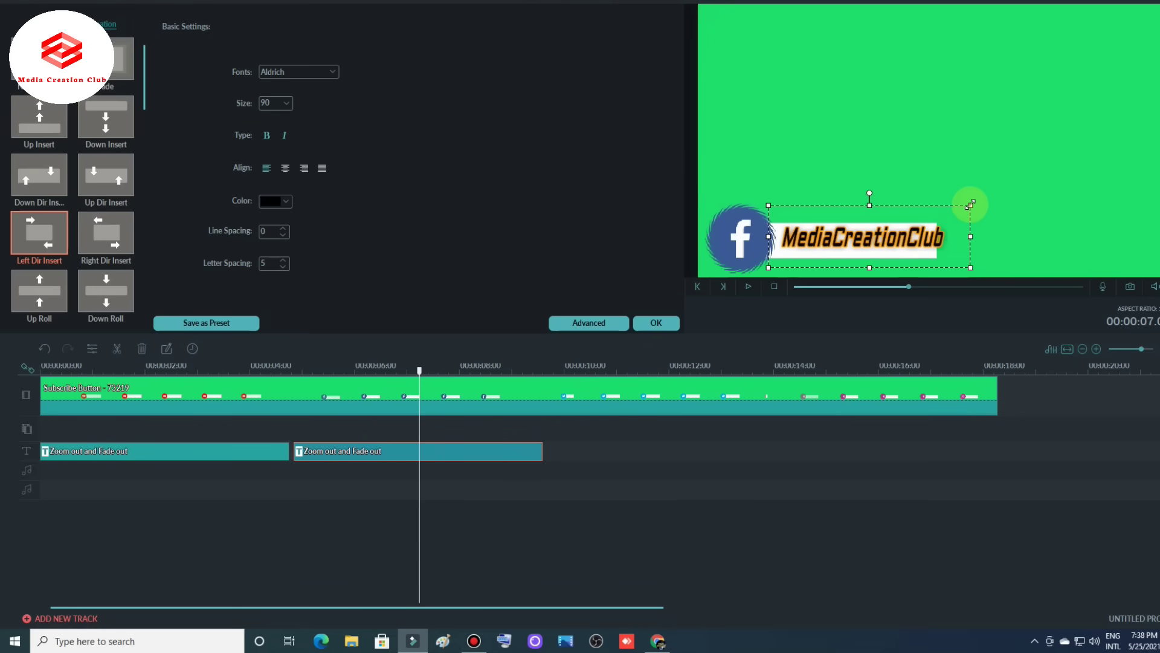
pyautogui.moveTo(970, 204); pyautogui.dragTo(952, 212)
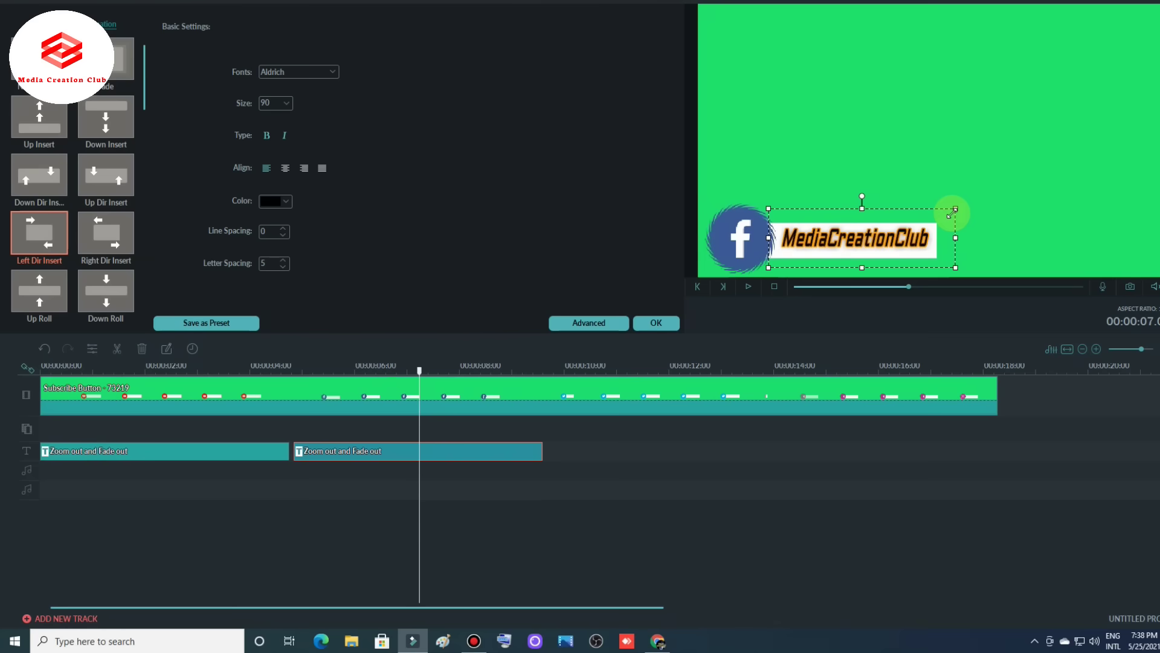